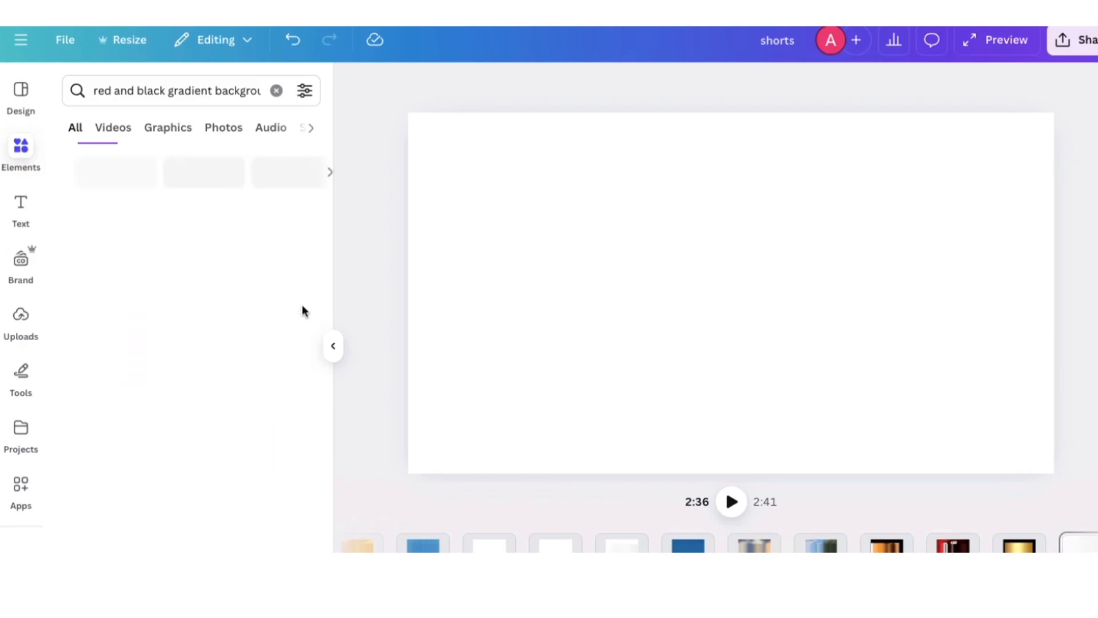
# Browse the photo results for the red and black gradient background and add the cloudy red-and-black image to the page
pyautogui.click(220, 128)
pyautogui.scroll(-7, 139, 466)
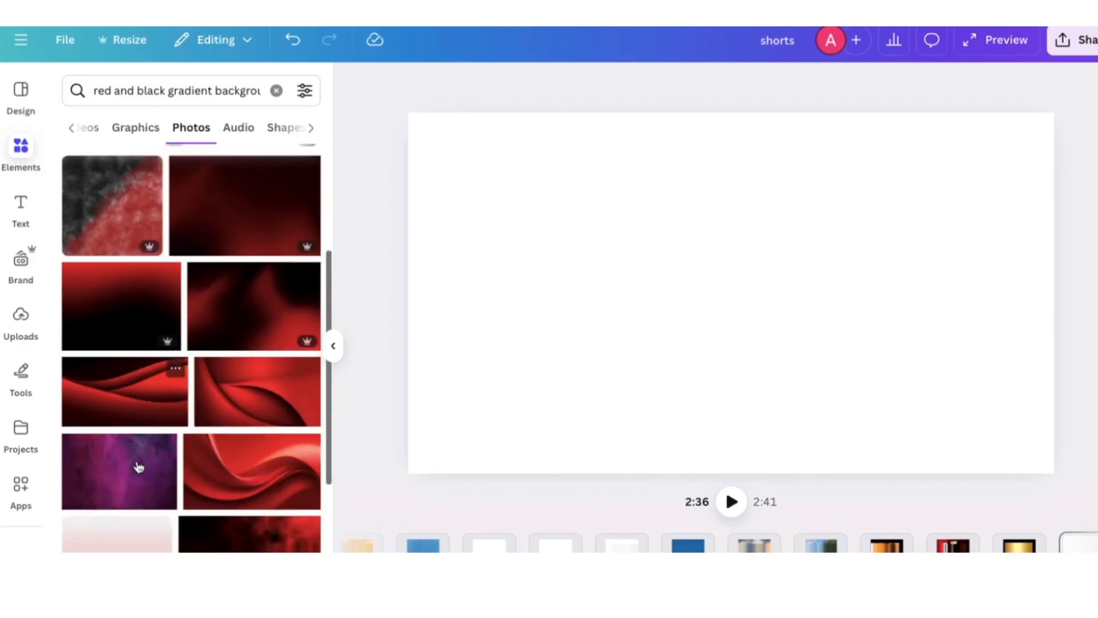
pyautogui.scroll(-2, 243, 372)
pyautogui.scroll(-3, 229, 387)
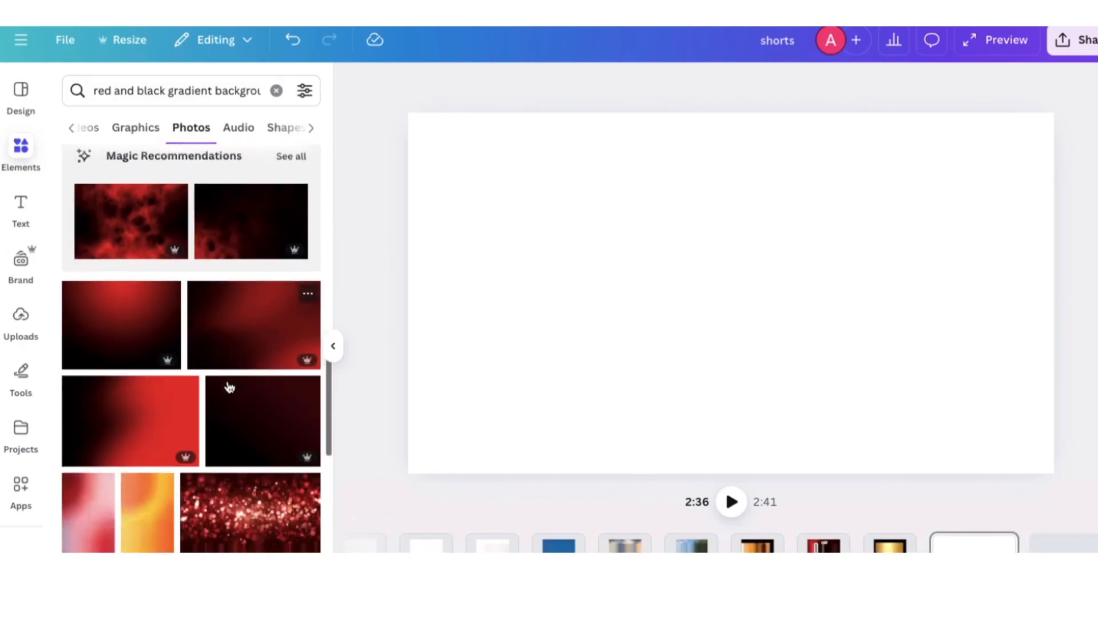
pyautogui.click(133, 236)
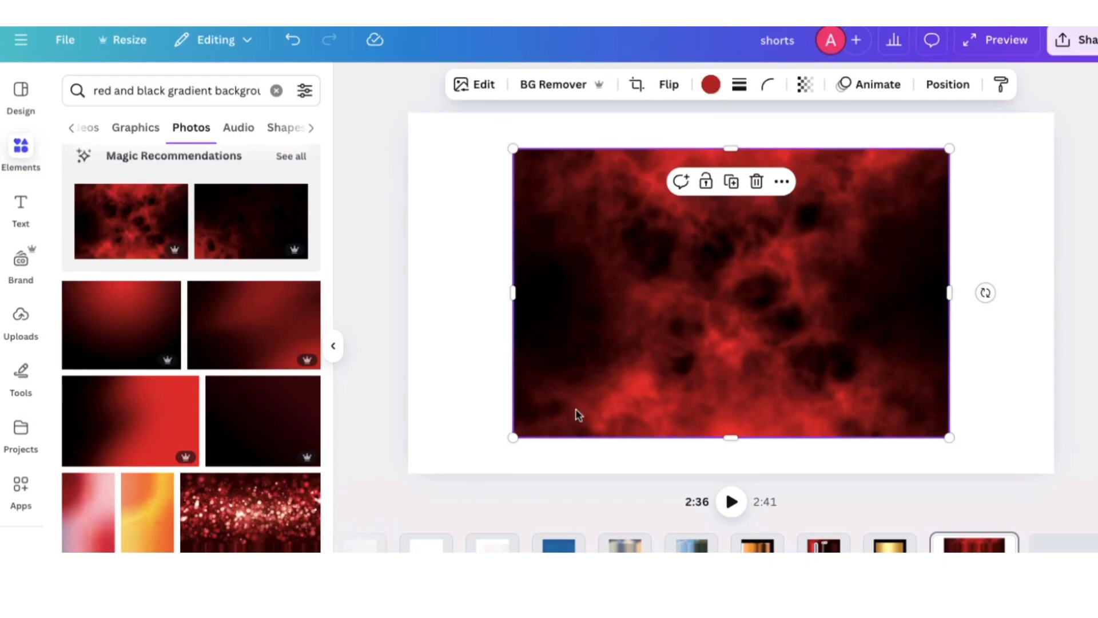
# Enlarge the red-and-black image past the page edges so it covers the whole canvas as a background
pyautogui.moveTo(513, 438); pyautogui.dragTo(393, 445)
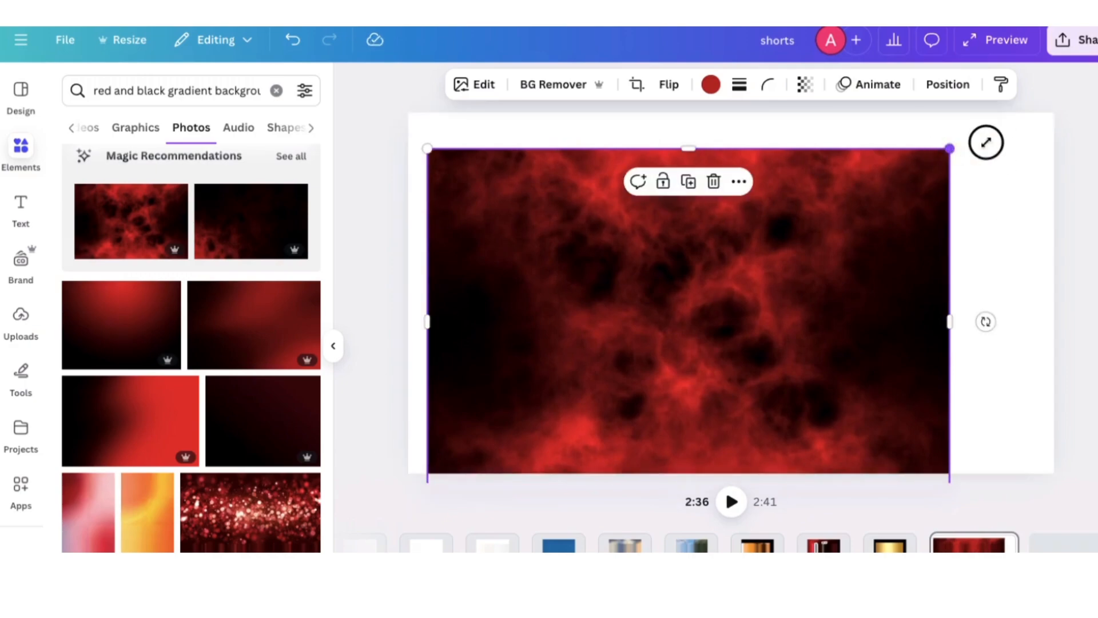
pyautogui.moveTo(949, 149); pyautogui.dragTo(1026, 98)
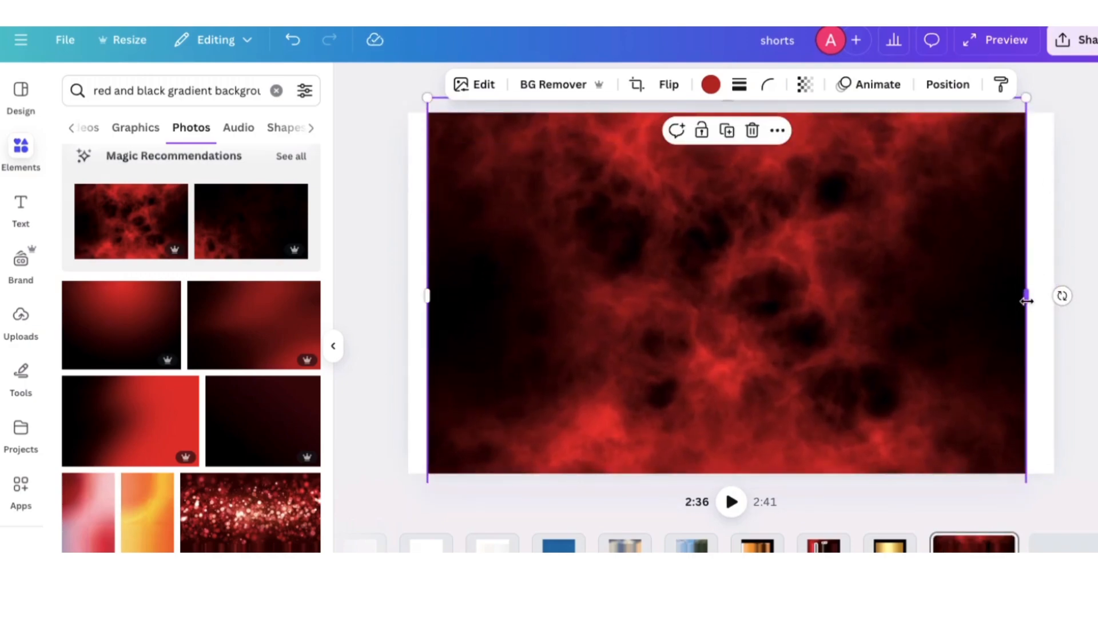
pyautogui.moveTo(1026, 301); pyautogui.dragTo(1071, 297)
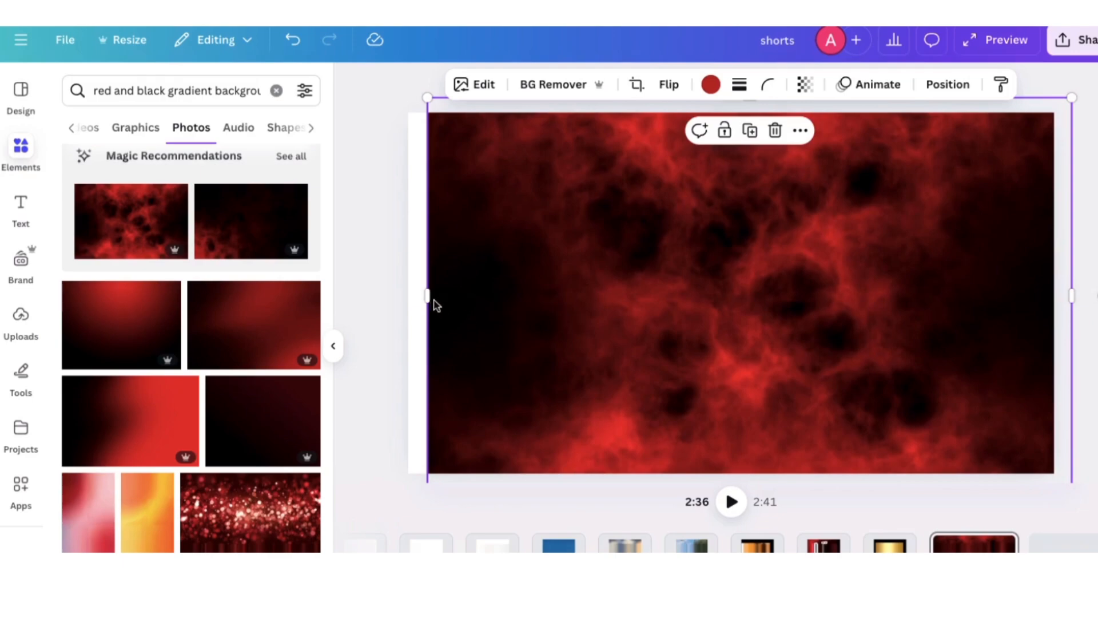
pyautogui.moveTo(431, 297); pyautogui.dragTo(395, 306)
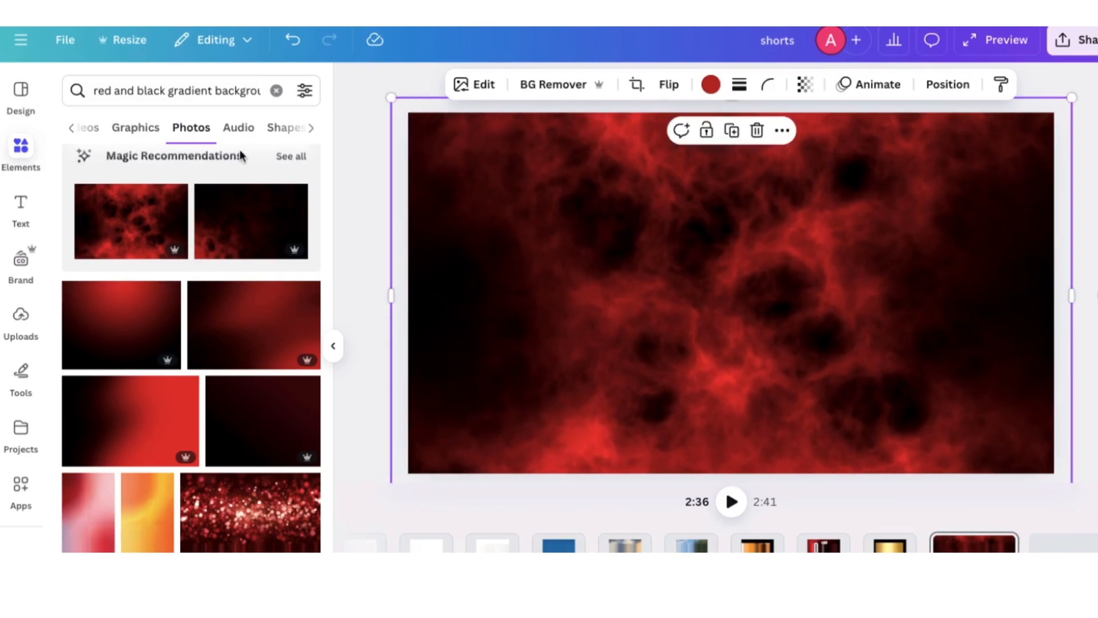
# Search the elements for "shocked face expression" photos and add the one of the shocked man in a grey T-shirt pointing upward
pyautogui.click(276, 95)
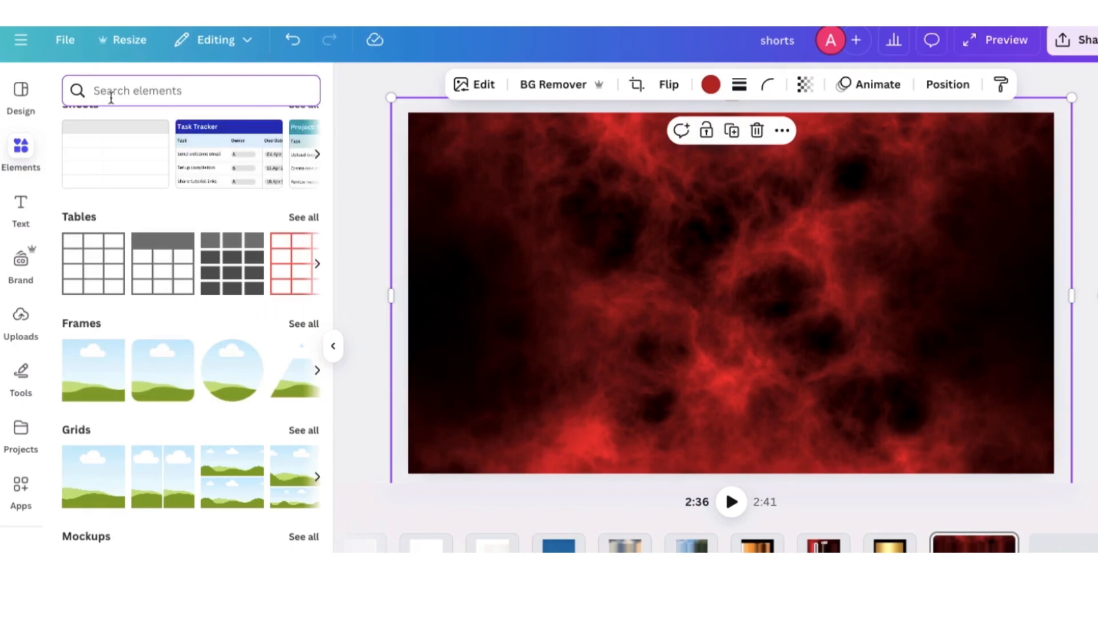
pyautogui.write('s')
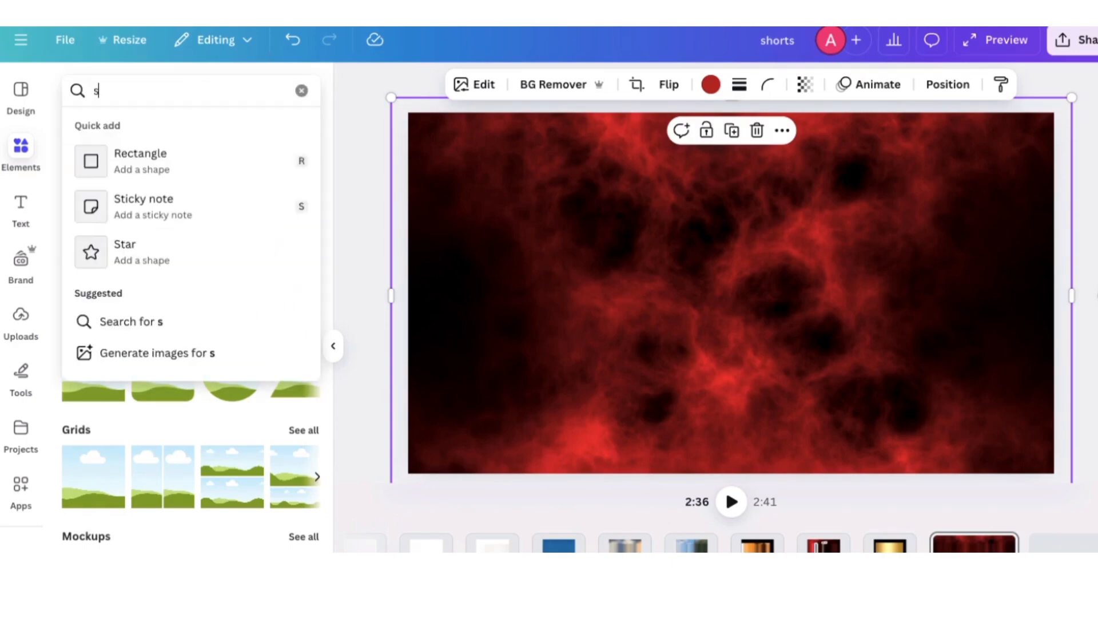
pyautogui.write('hocked')
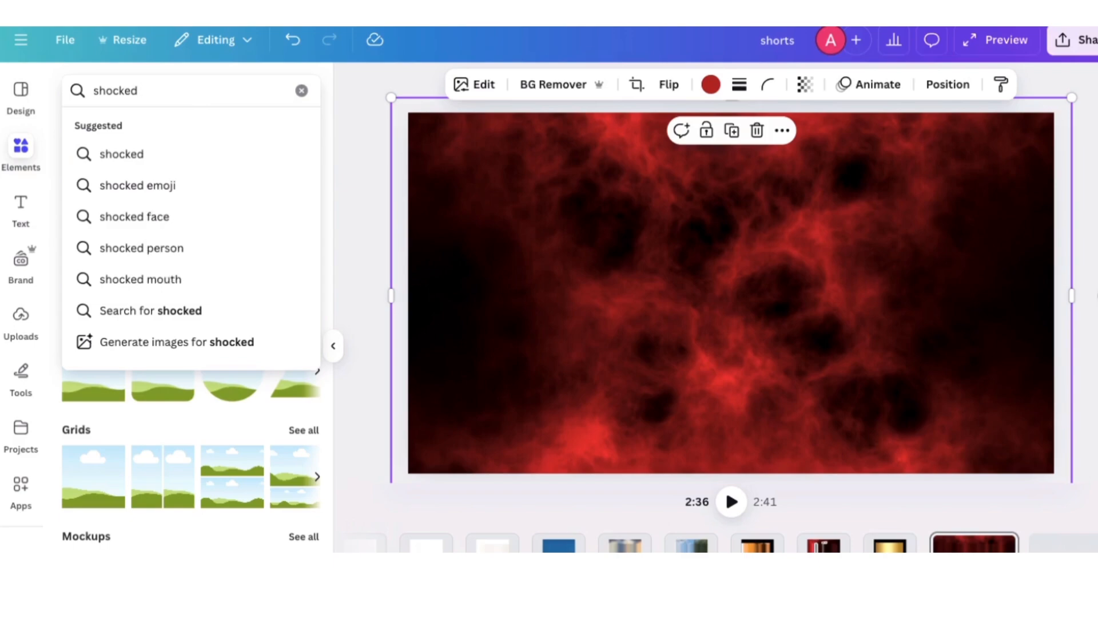
pyautogui.write(' face ex')
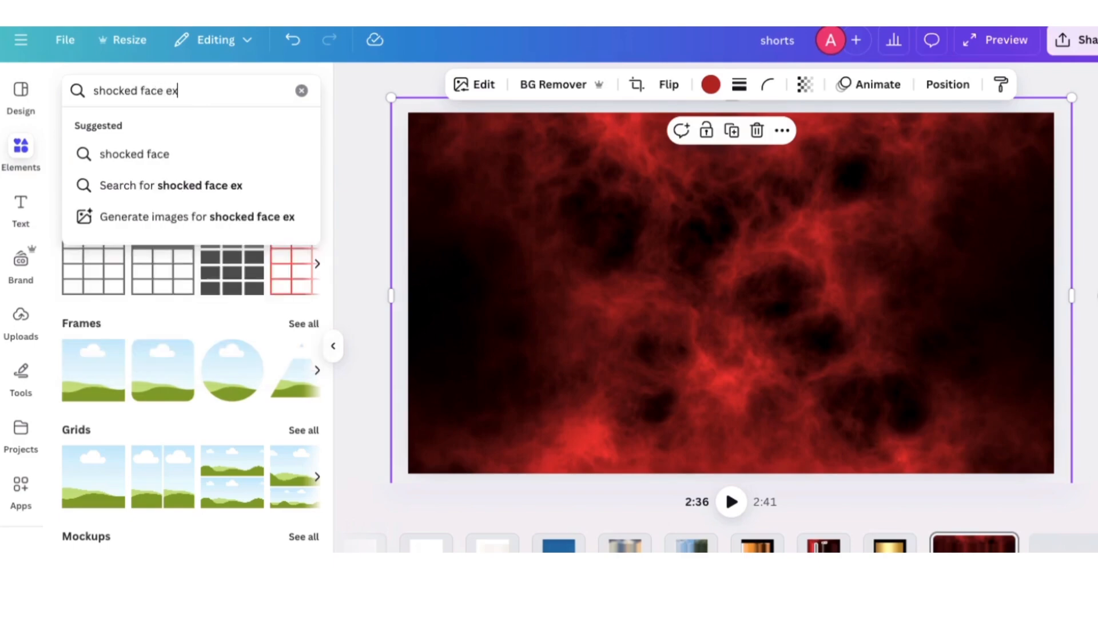
pyautogui.write('pression')
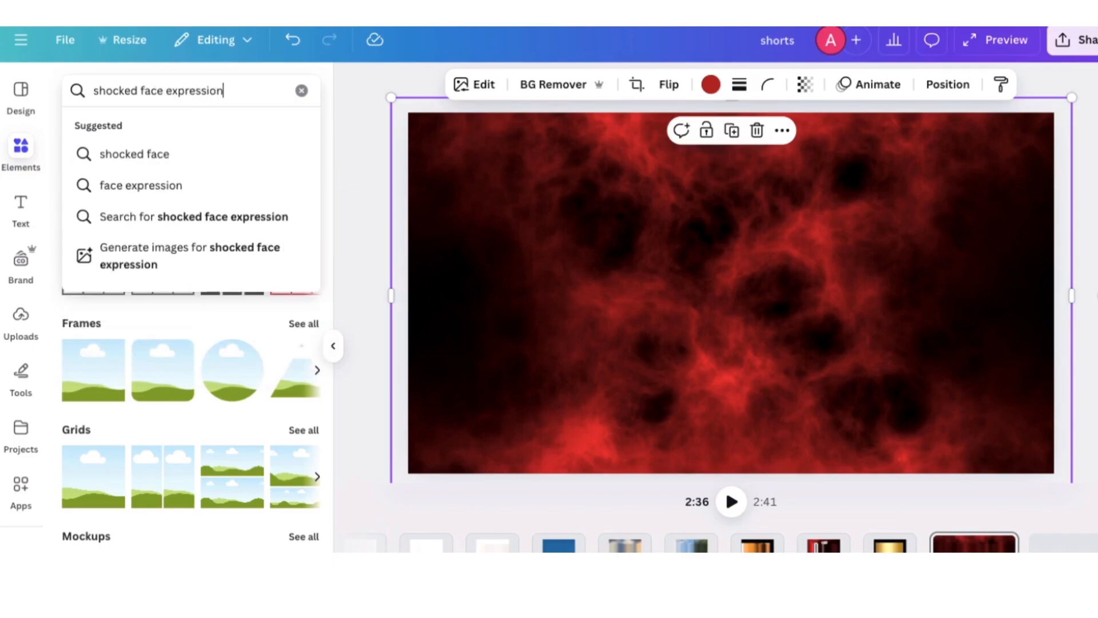
pyautogui.press('Return')
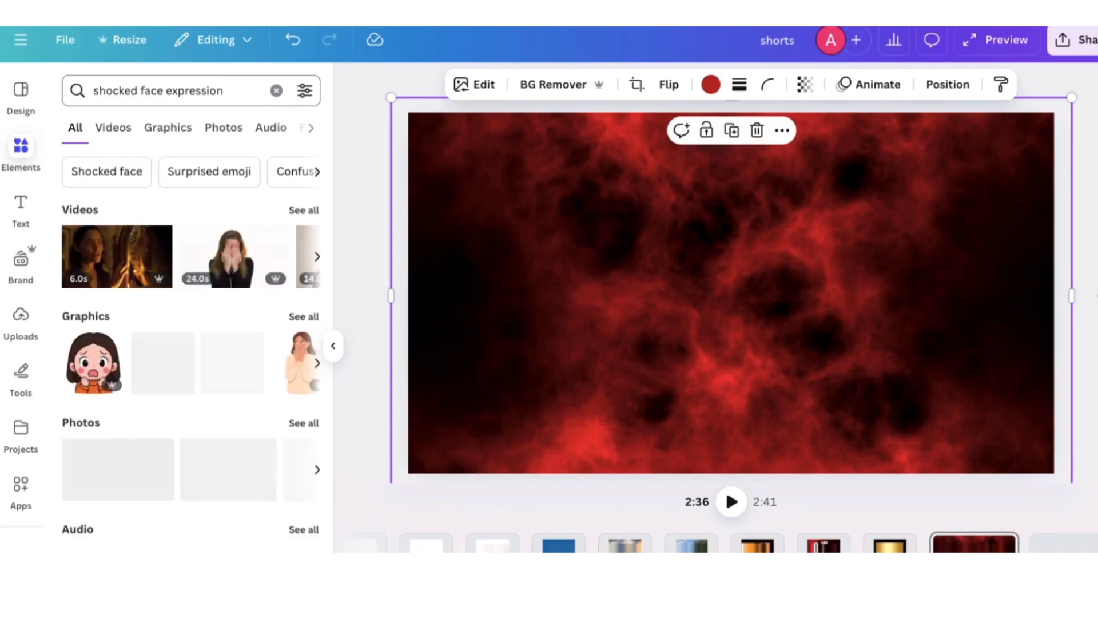
pyautogui.click(212, 129)
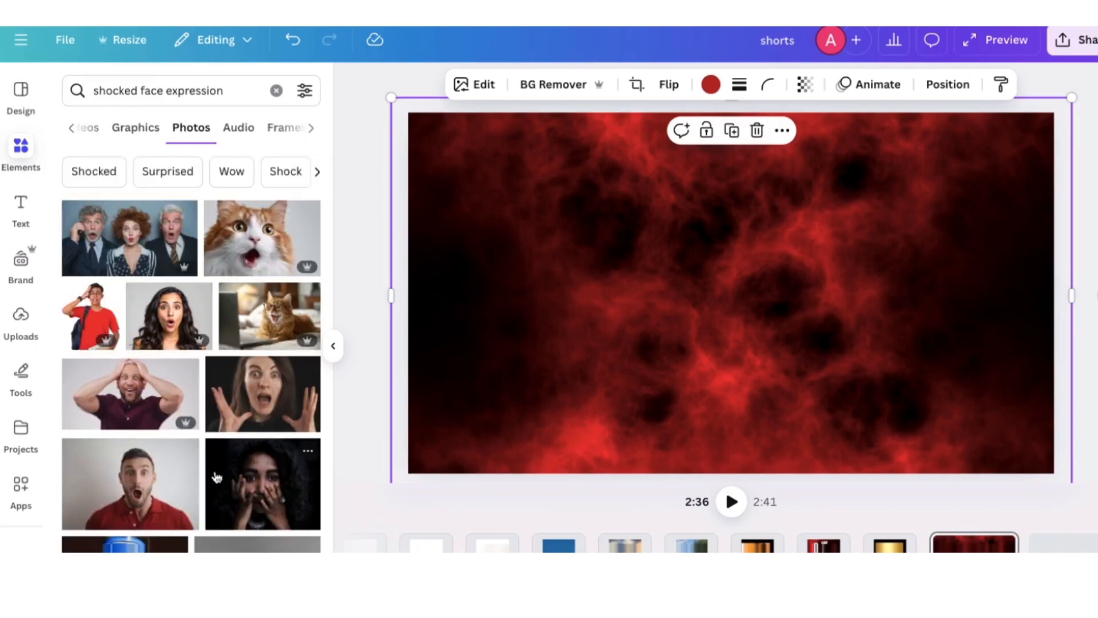
pyautogui.scroll(-5, 216, 476)
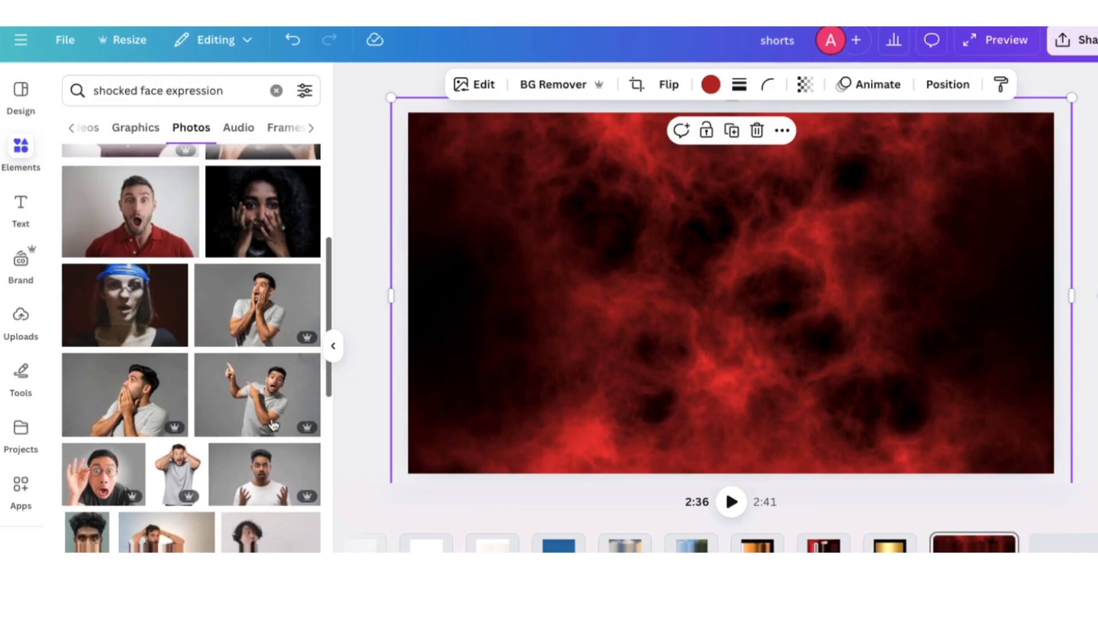
pyautogui.click(271, 418)
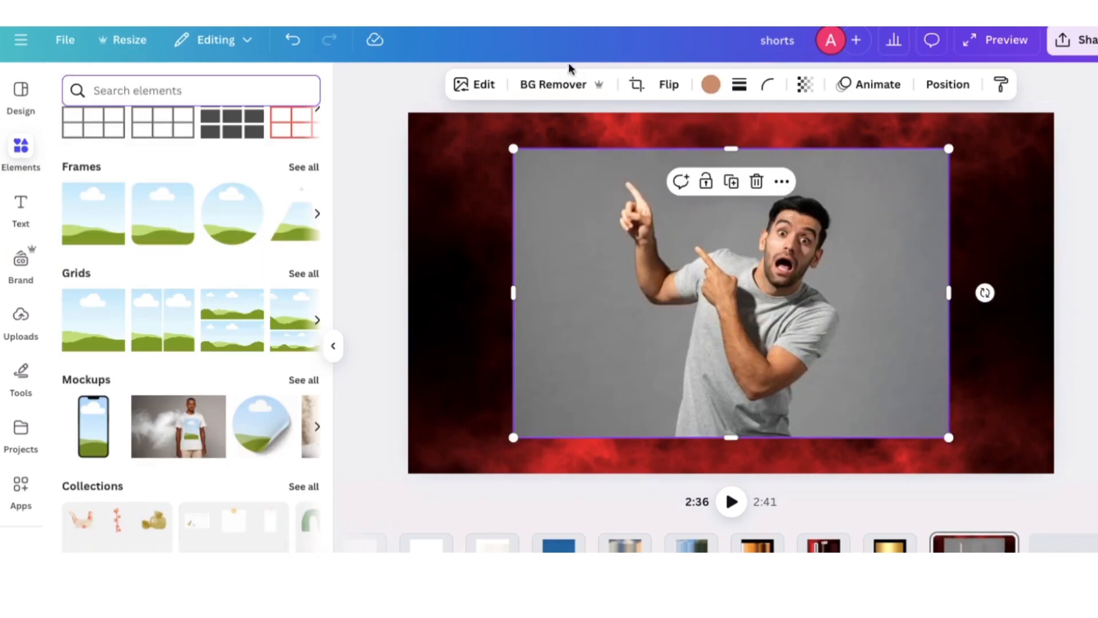
# Remove the background of the pointing man's photo and move him to the lower right of the canvas
pyautogui.click(567, 84)
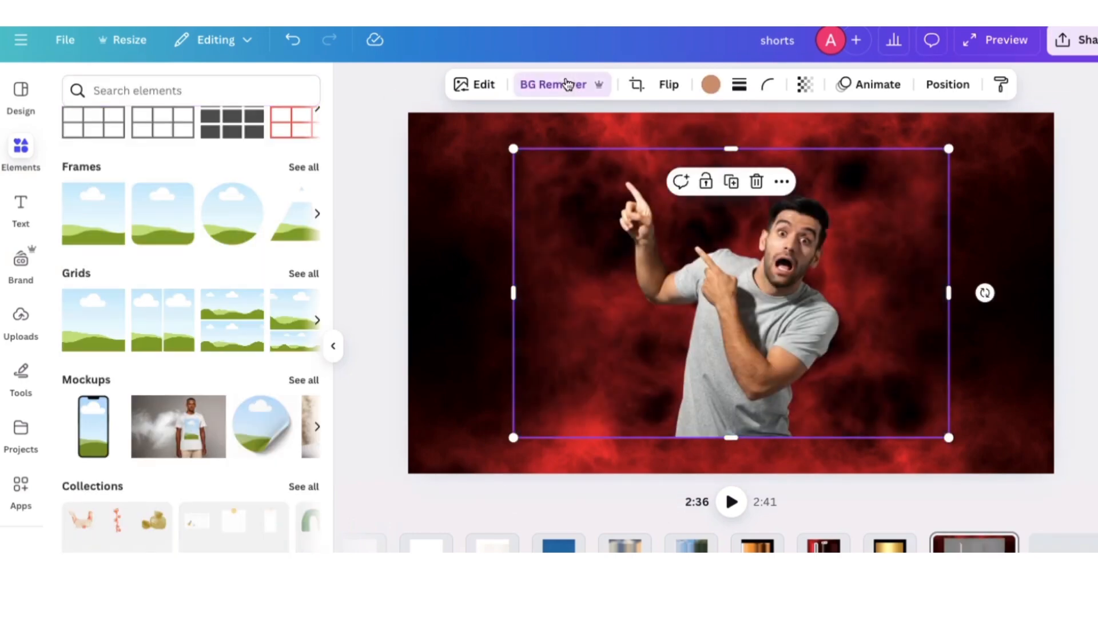
pyautogui.moveTo(853, 378); pyautogui.dragTo(994, 416)
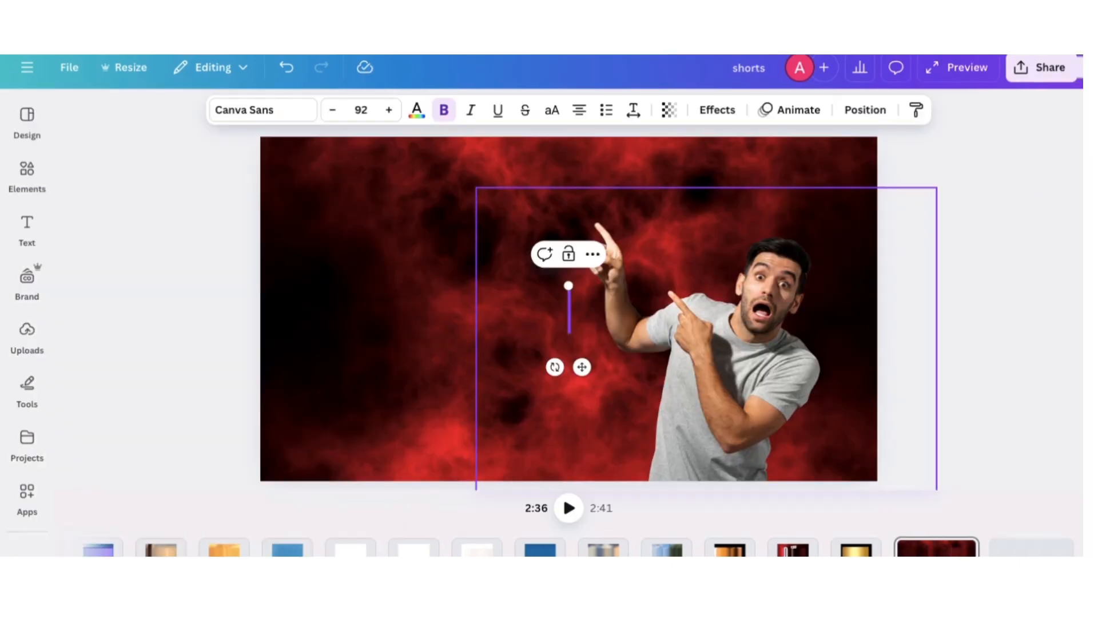
# Add the text "EPIC" in the upper-left area of the canvas and place a duplicate of it below
pyautogui.write('EPIC')
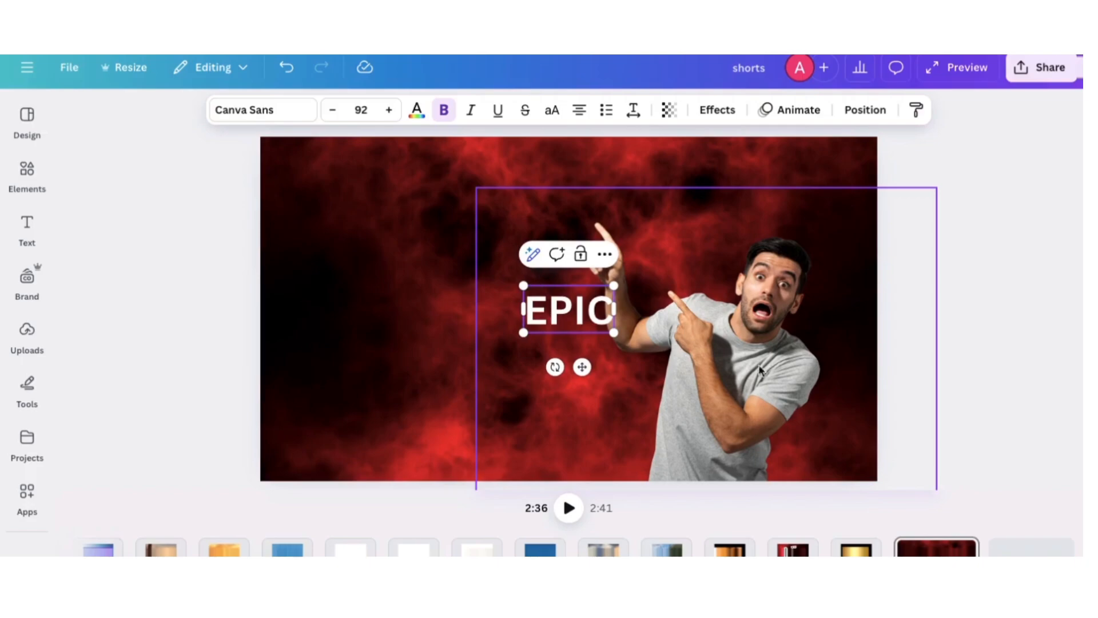
pyautogui.click(368, 346)
pyautogui.click(553, 321)
pyautogui.moveTo(553, 322); pyautogui.dragTo(404, 301)
pyautogui.click(381, 156)
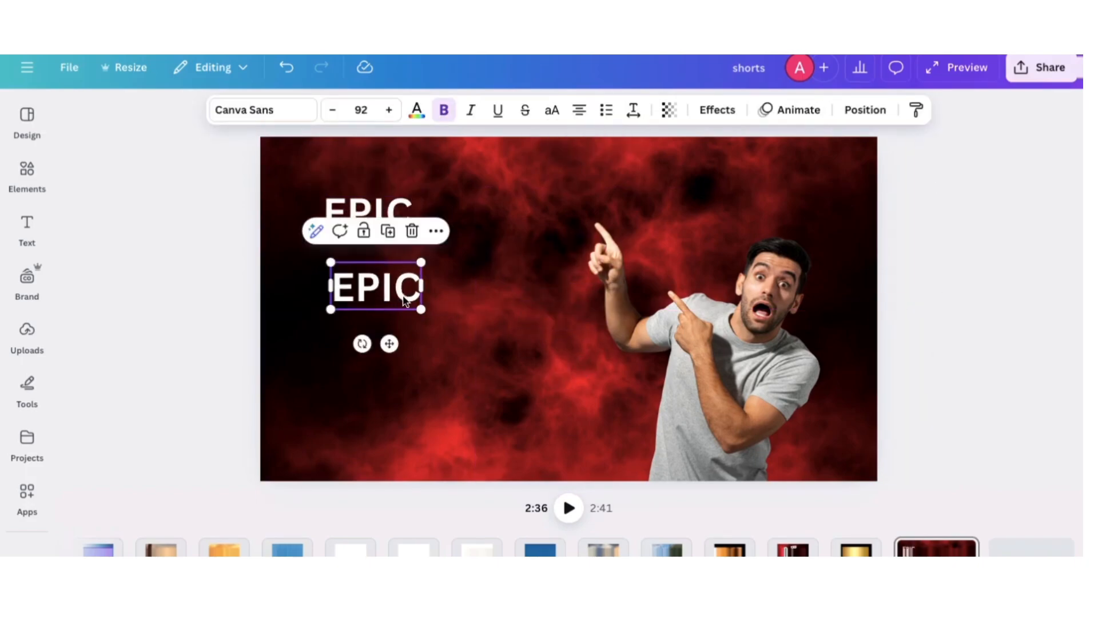
# Replace the wording of the lower text copy with "BATTLE"
pyautogui.doubleClick(404, 302)
pyautogui.write('BATT')
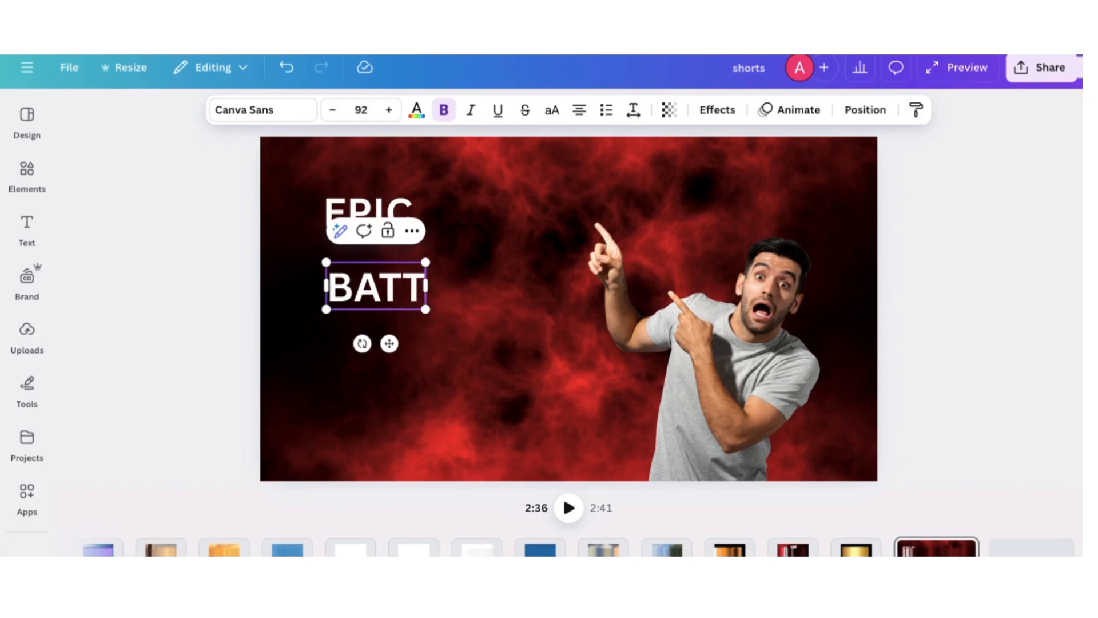
pyautogui.write('LE')
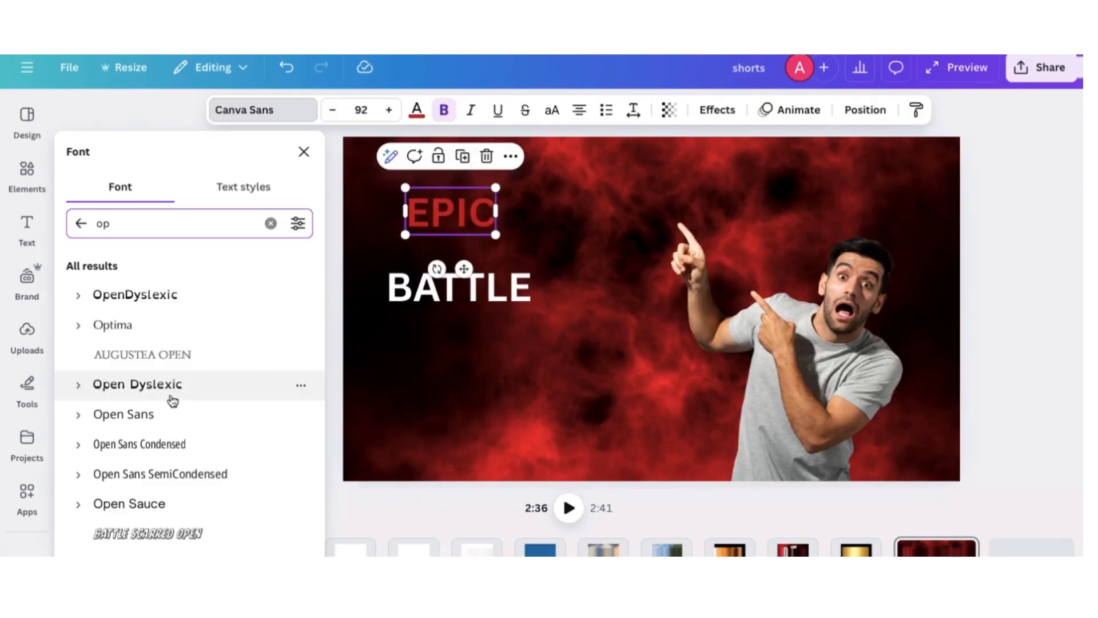
# Set the font of the EPIC text to Black Ops One
pyautogui.scroll(-4, 171, 400)
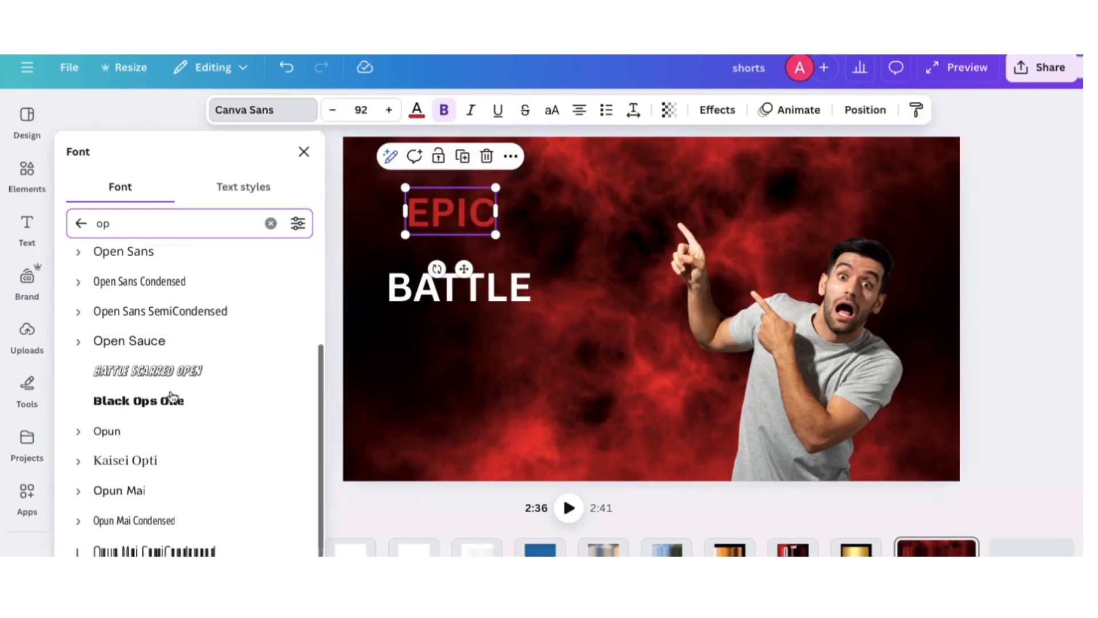
pyautogui.click(207, 373)
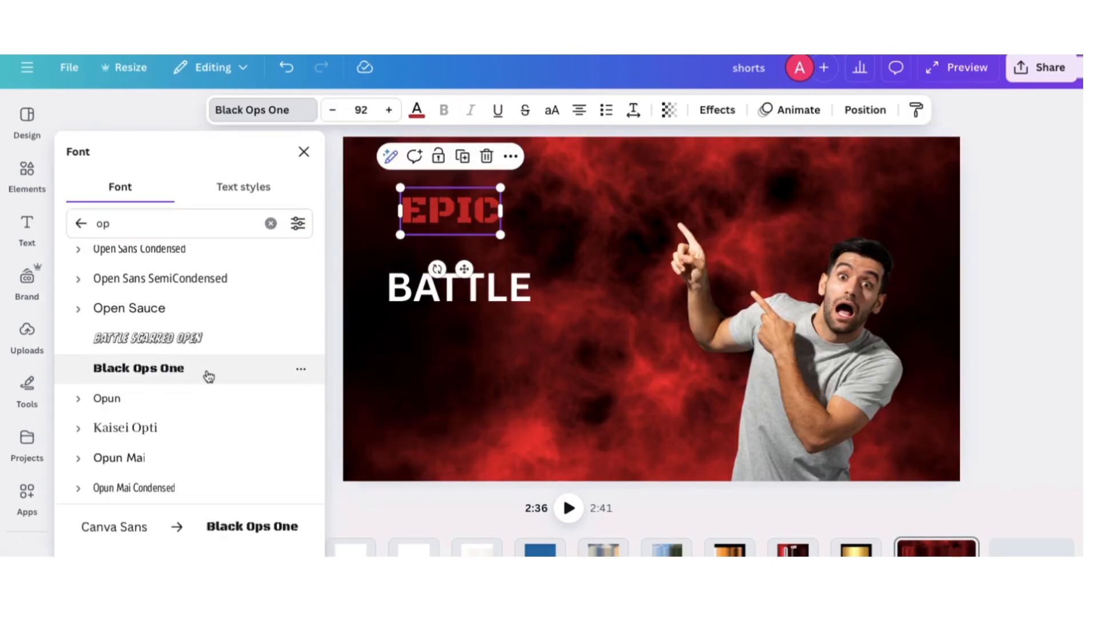
pyautogui.click(303, 152)
# Recolour the EPIC text bright red from the brand palettes, then enlarge it near the canvas's upper-left corner
pyautogui.click(418, 111)
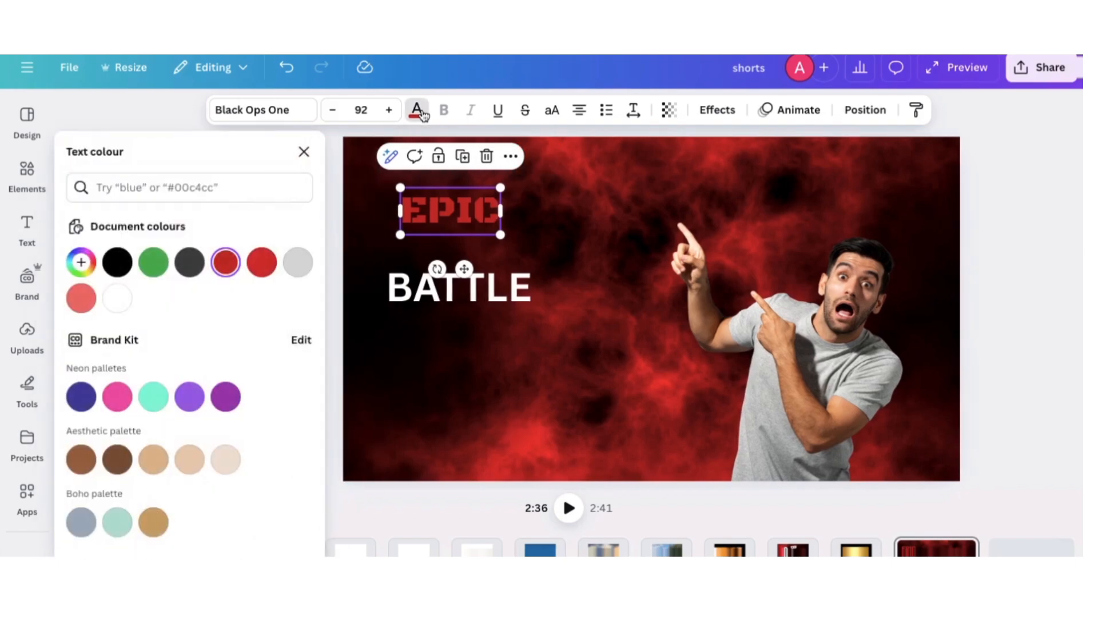
pyautogui.click(262, 261)
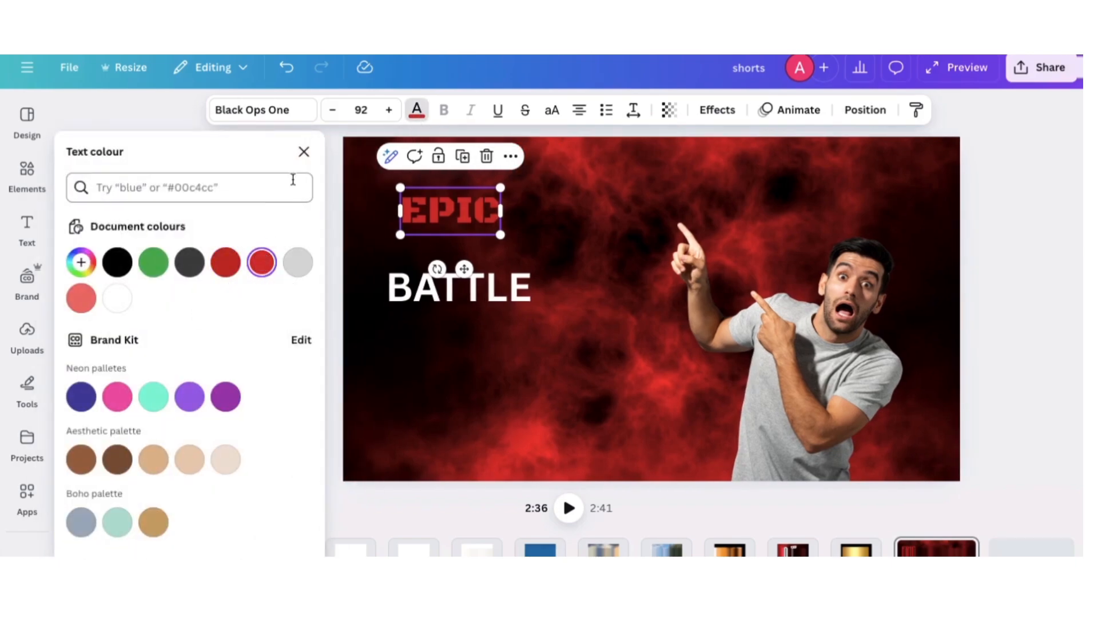
pyautogui.scroll(-5, 224, 466)
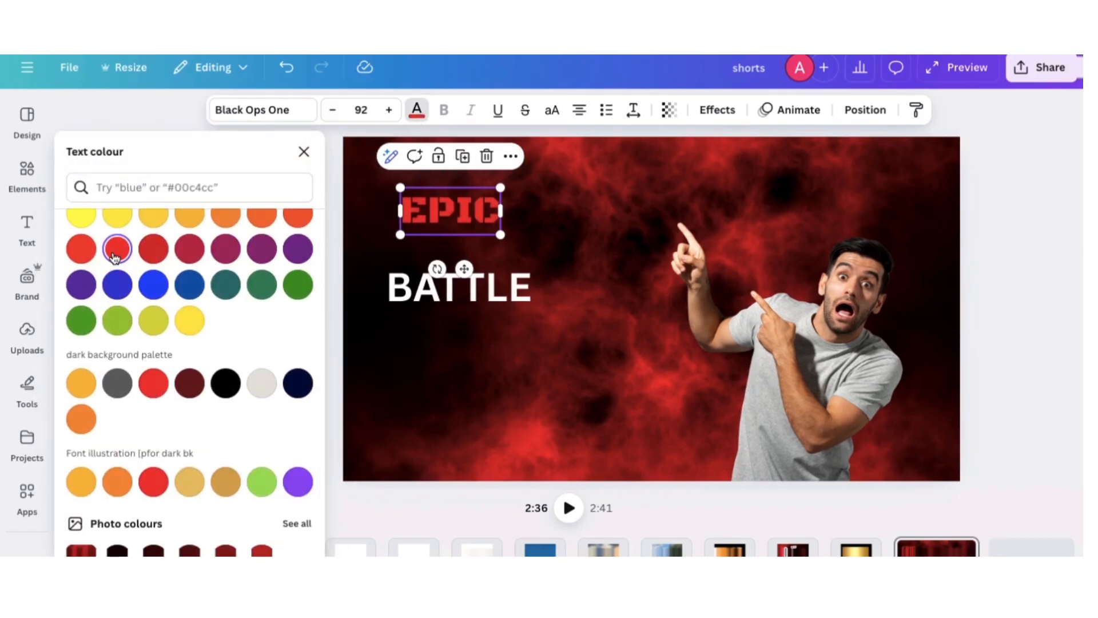
pyautogui.click(303, 152)
pyautogui.moveTo(418, 236); pyautogui.dragTo(412, 201)
# Set the font of the BATTLE text to Gagalin from the recently used fonts
pyautogui.click(422, 309)
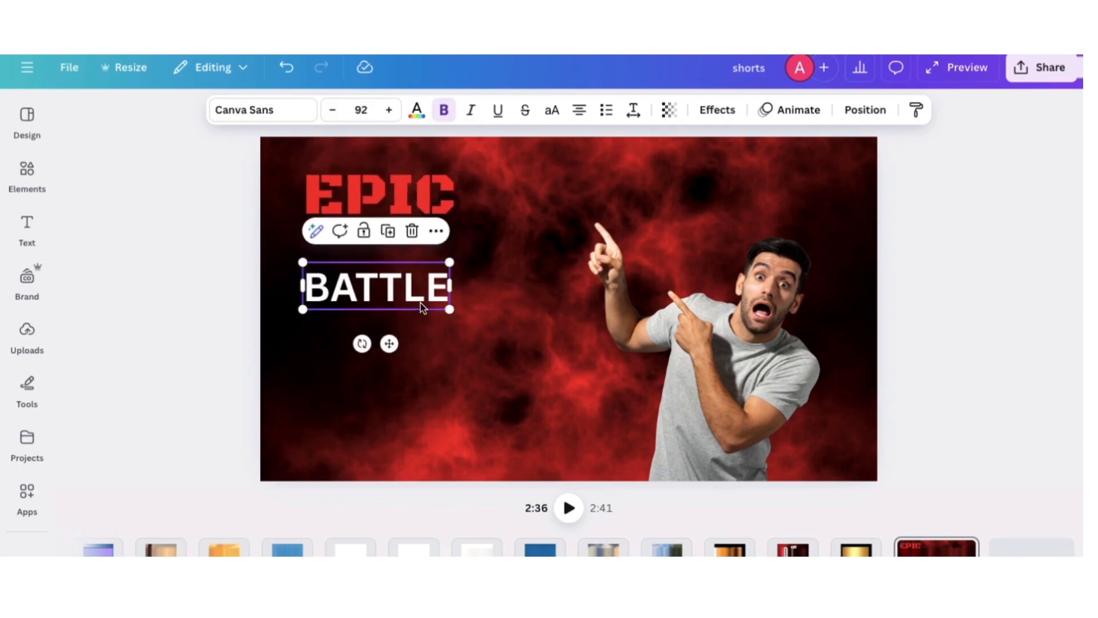
pyautogui.click(245, 109)
pyautogui.scroll(4, 175, 354)
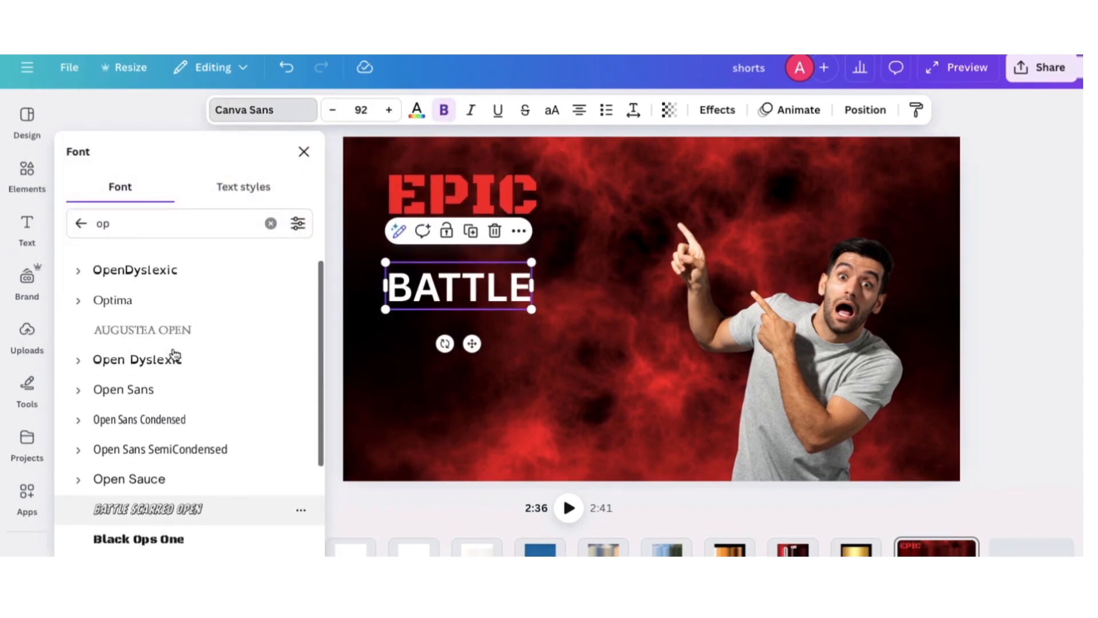
pyautogui.click(80, 223)
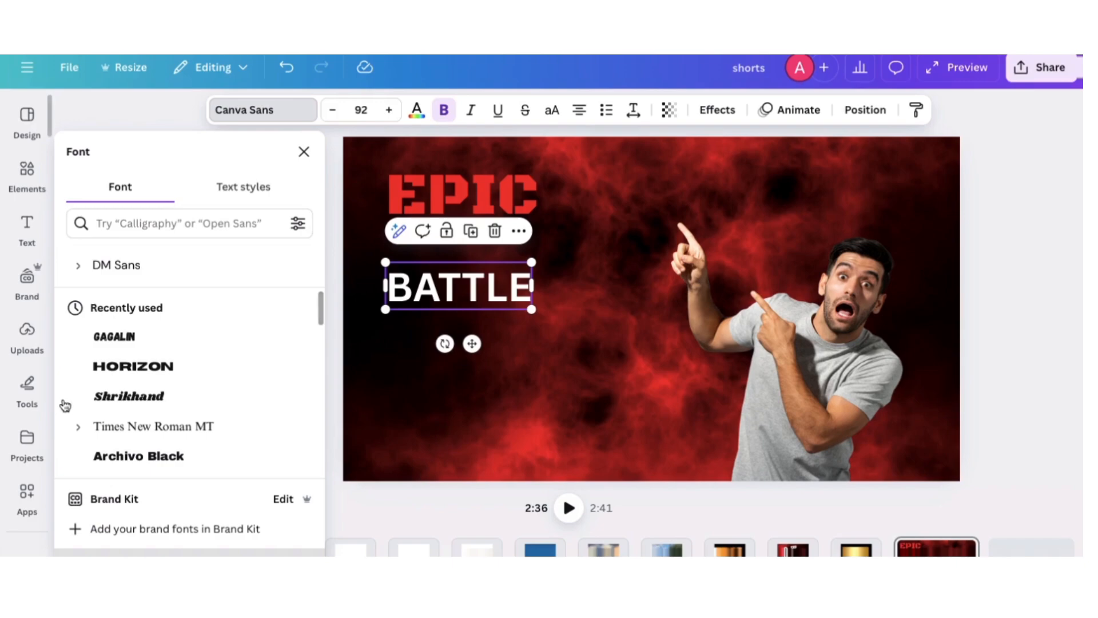
pyautogui.click(179, 342)
pyautogui.click(303, 152)
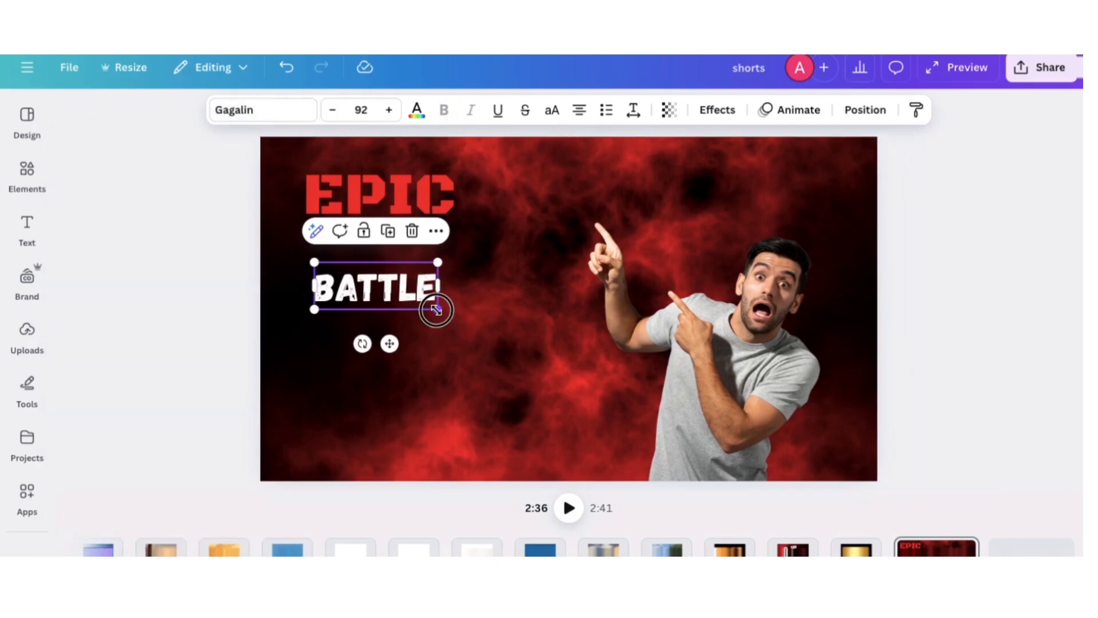
# Enlarge the BATTLE text to size 190 and position it directly beneath EPIC
pyautogui.moveTo(437, 309); pyautogui.dragTo(572, 338)
pyautogui.moveTo(493, 310); pyautogui.dragTo(455, 253)
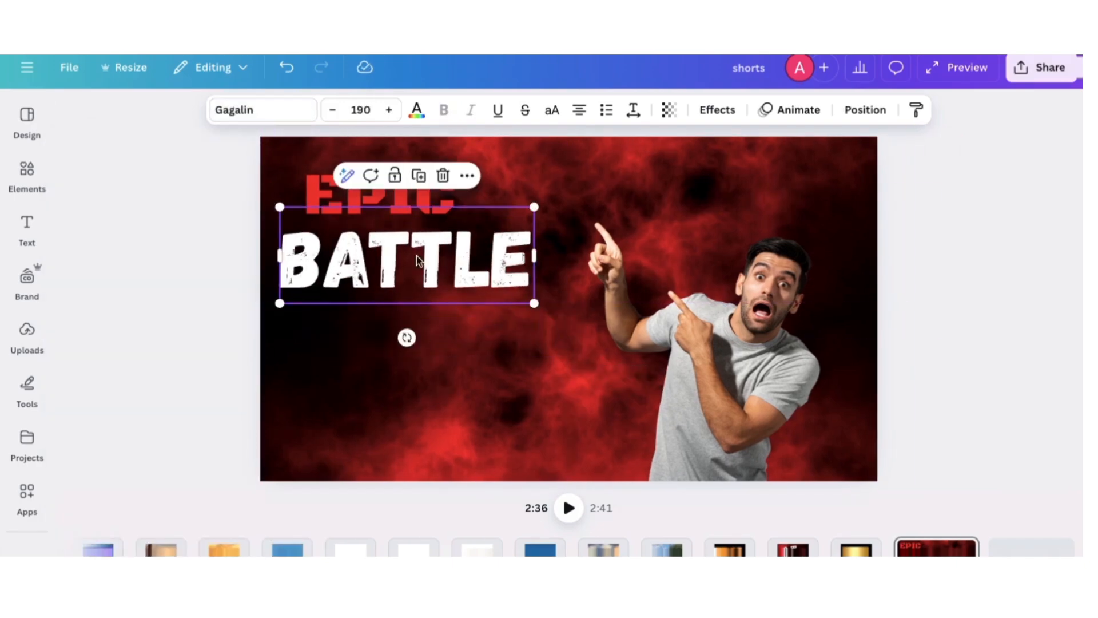
# Change the BATTLE text colour to red from the document colours
pyautogui.click(415, 109)
pyautogui.click(260, 261)
pyautogui.click(303, 150)
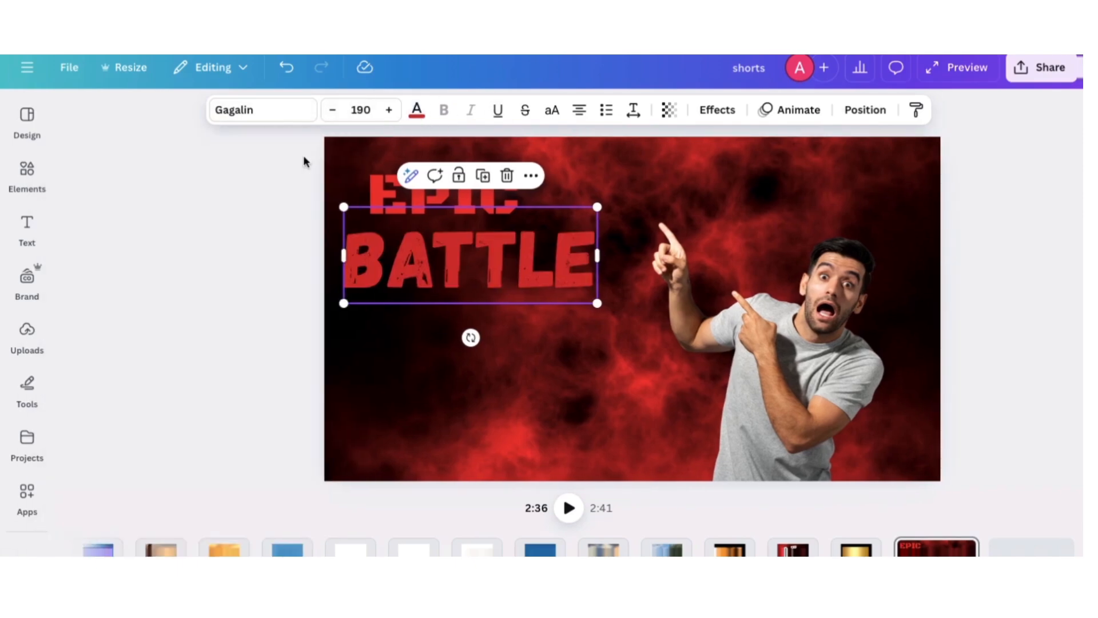
# Apply the Neon effect to the BATTLE text and raise its intensity to the maximum
pyautogui.click(717, 109)
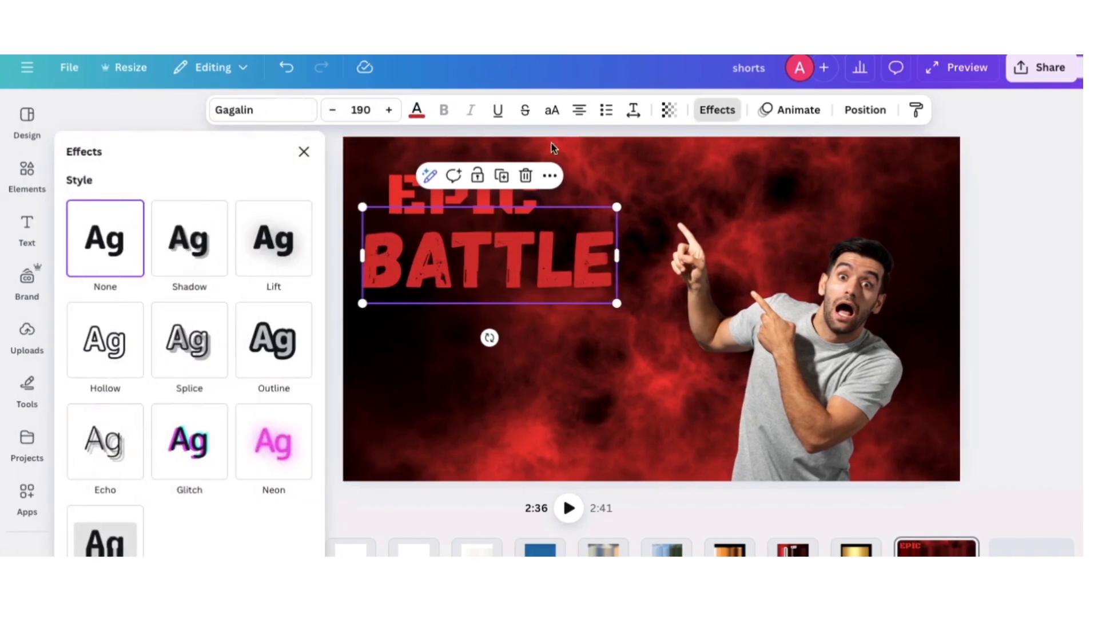
pyautogui.click(271, 461)
pyautogui.scroll(-3, 223, 507)
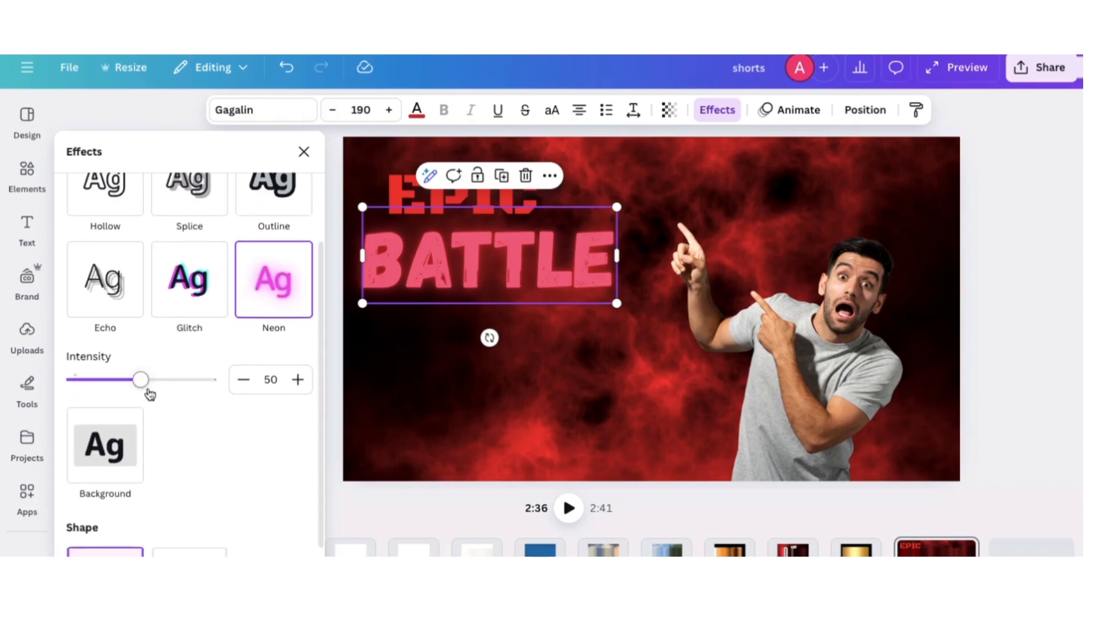
pyautogui.moveTo(141, 379); pyautogui.dragTo(235, 391)
pyautogui.click(305, 152)
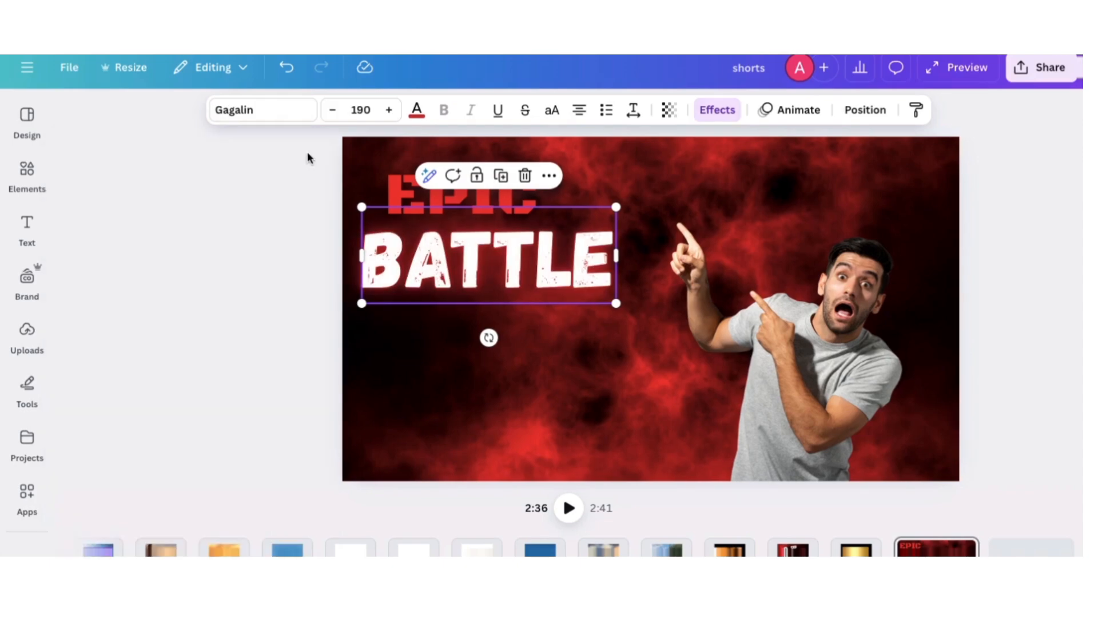
# Shift the EPIC text slightly to the right and enlarge the BATTLE text to size 201
pyautogui.moveTo(325, 188); pyautogui.dragTo(346, 184)
pyautogui.click(479, 290)
pyautogui.moveTo(533, 303); pyautogui.dragTo(550, 310)
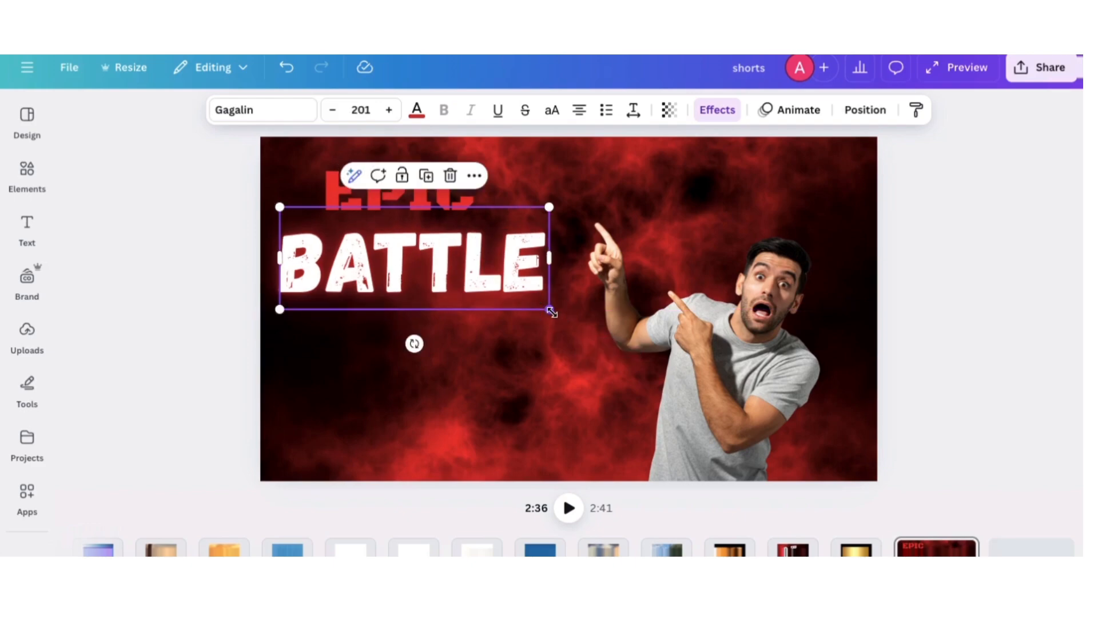
# Nudge the BATTLE text slightly up and left, and add the STREAMING LIVE badge from a graphics search for "live"
pyautogui.moveTo(481, 280); pyautogui.dragTo(476, 275)
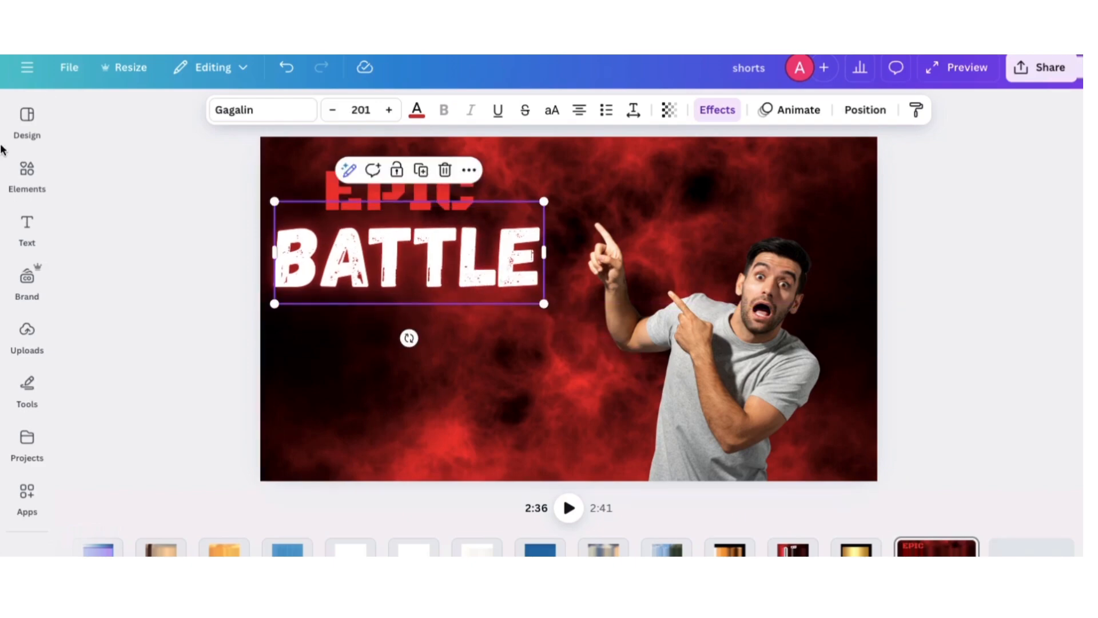
pyautogui.click(27, 171)
pyautogui.click(141, 114)
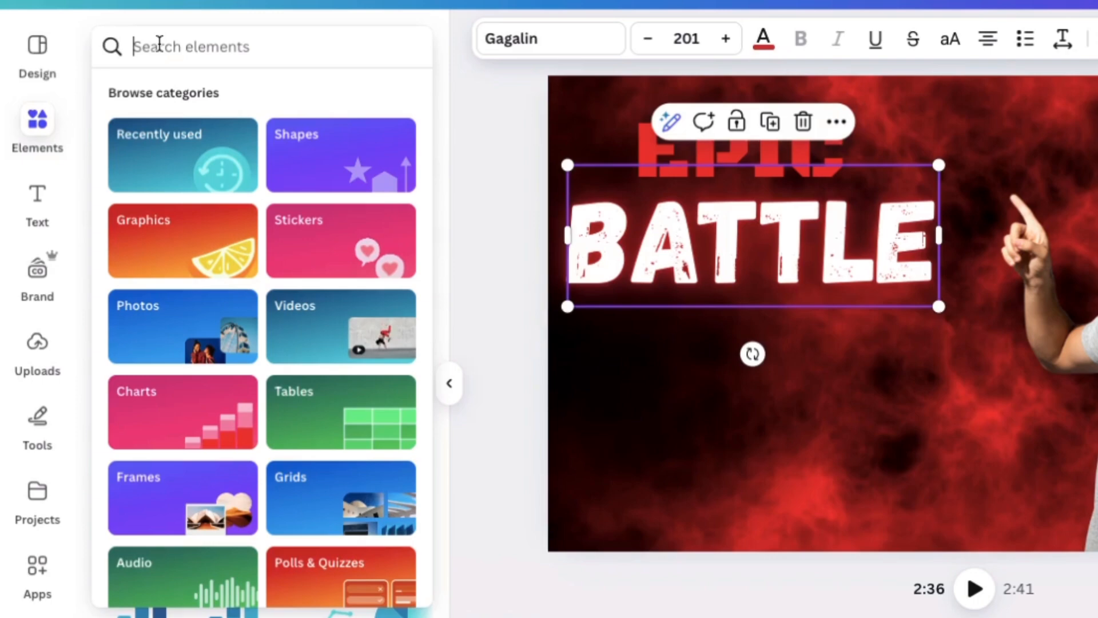
pyautogui.write('live')
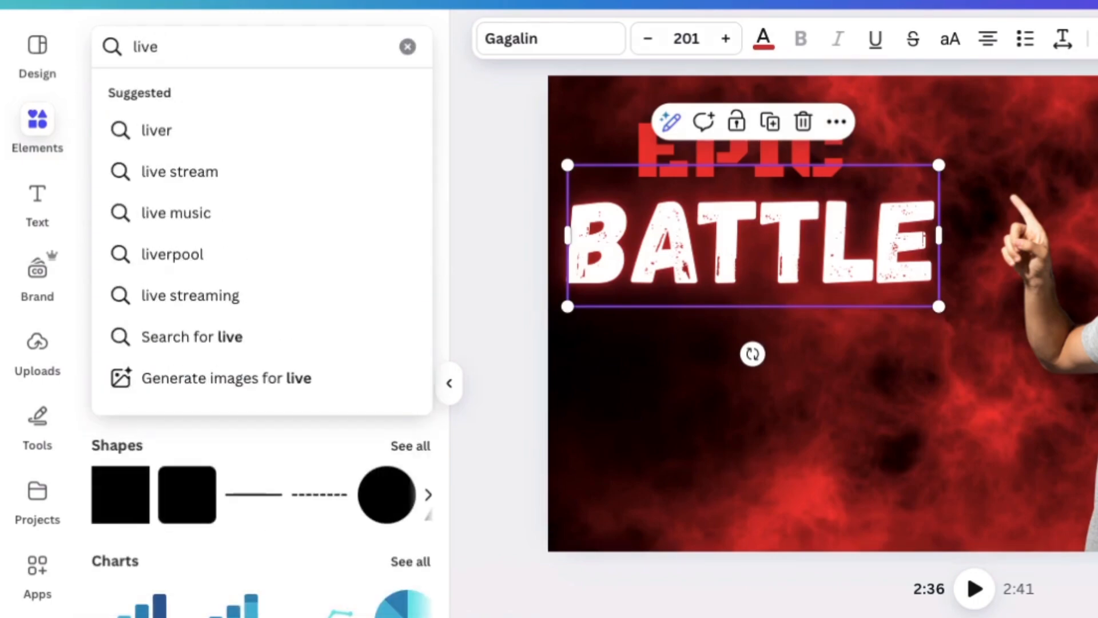
pyautogui.press('Return')
pyautogui.click(409, 207)
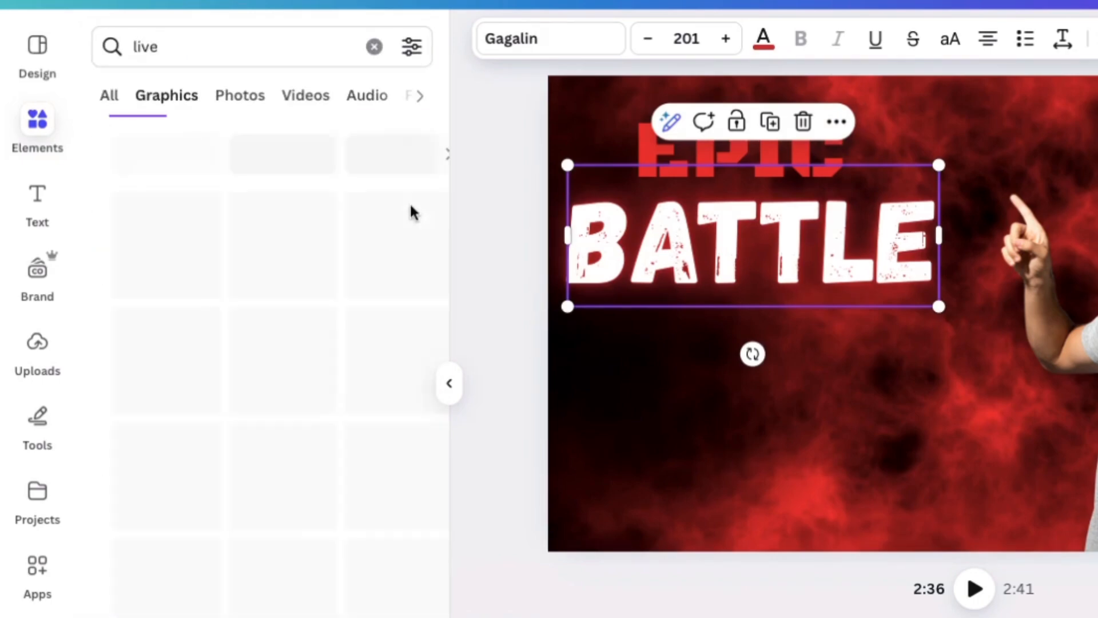
pyautogui.scroll(-3, 208, 544)
pyautogui.click(111, 431)
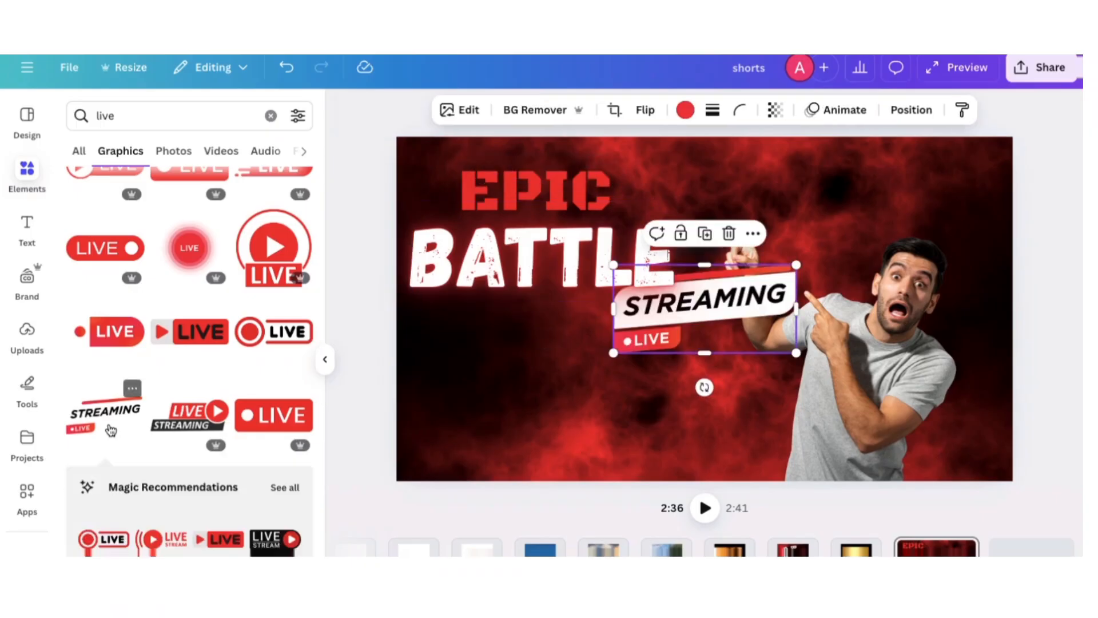
# Shrink the STREAMING LIVE badge and place it centrally beneath the BATTLE text
pyautogui.click(326, 365)
pyautogui.moveTo(580, 305); pyautogui.dragTo(433, 343)
pyautogui.moveTo(487, 392); pyautogui.dragTo(388, 375)
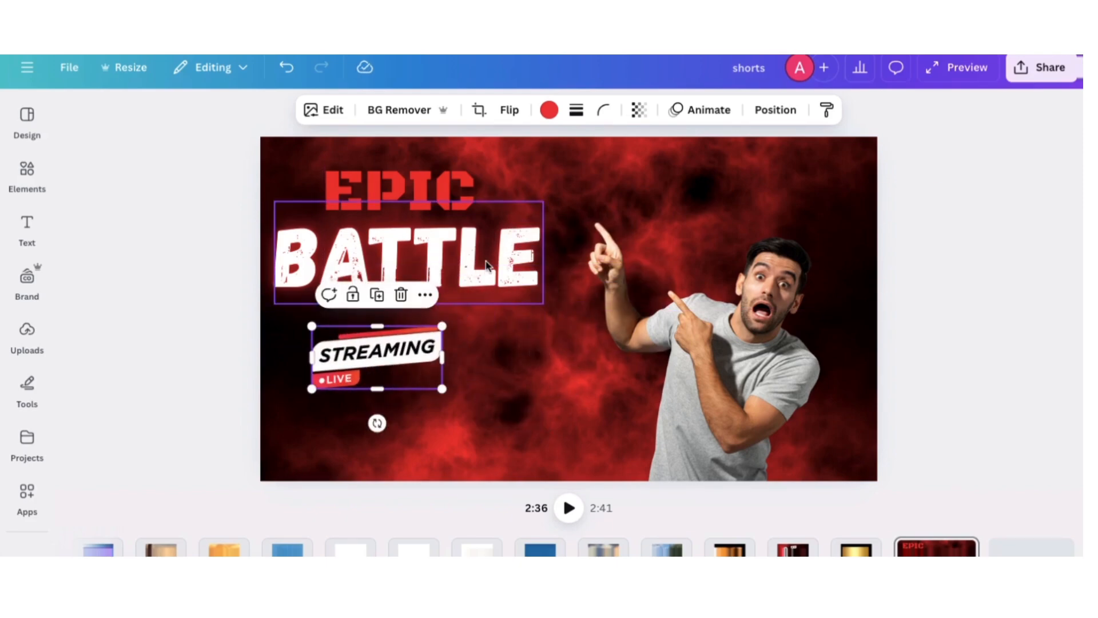
pyautogui.click(711, 423)
# Tilt the BATTLE text upward to the right, enlarge it to about size 213, and lower the STREAMING LIVE badge to clear it
pyautogui.click(358, 283)
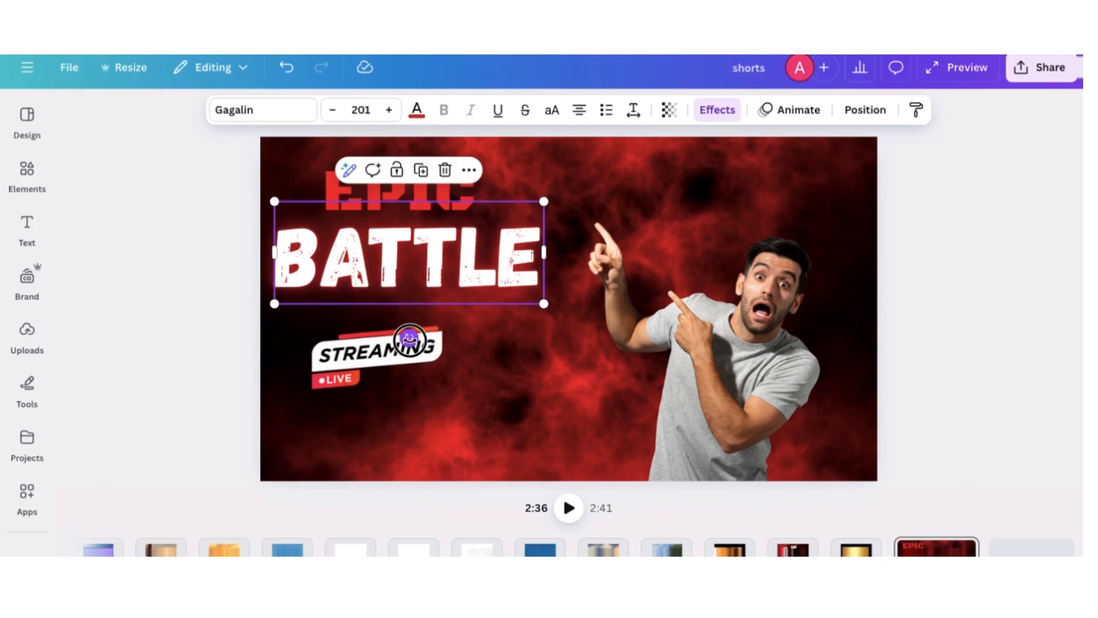
pyautogui.moveTo(409, 341); pyautogui.dragTo(421, 339)
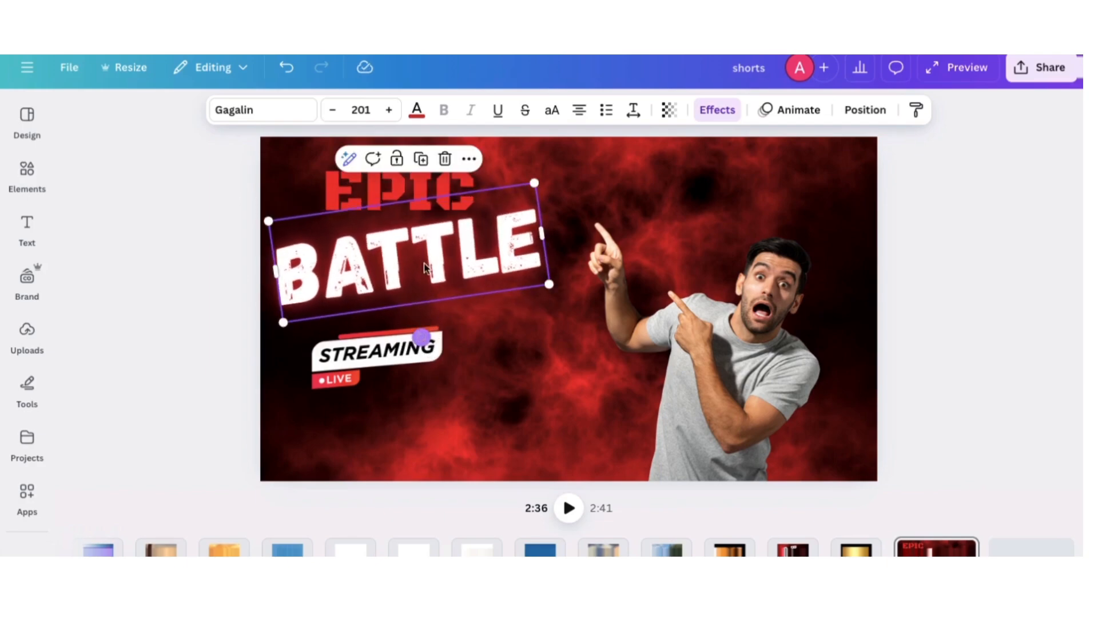
pyautogui.moveTo(425, 269); pyautogui.dragTo(428, 286)
pyautogui.moveTo(537, 199); pyautogui.dragTo(548, 186)
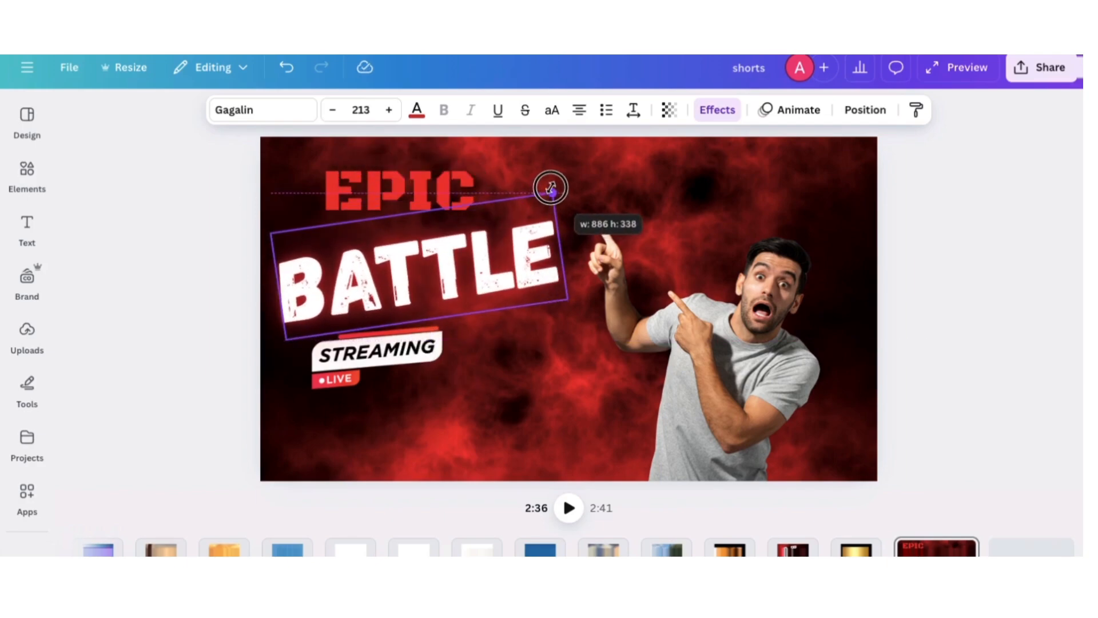
pyautogui.moveTo(402, 370); pyautogui.dragTo(397, 387)
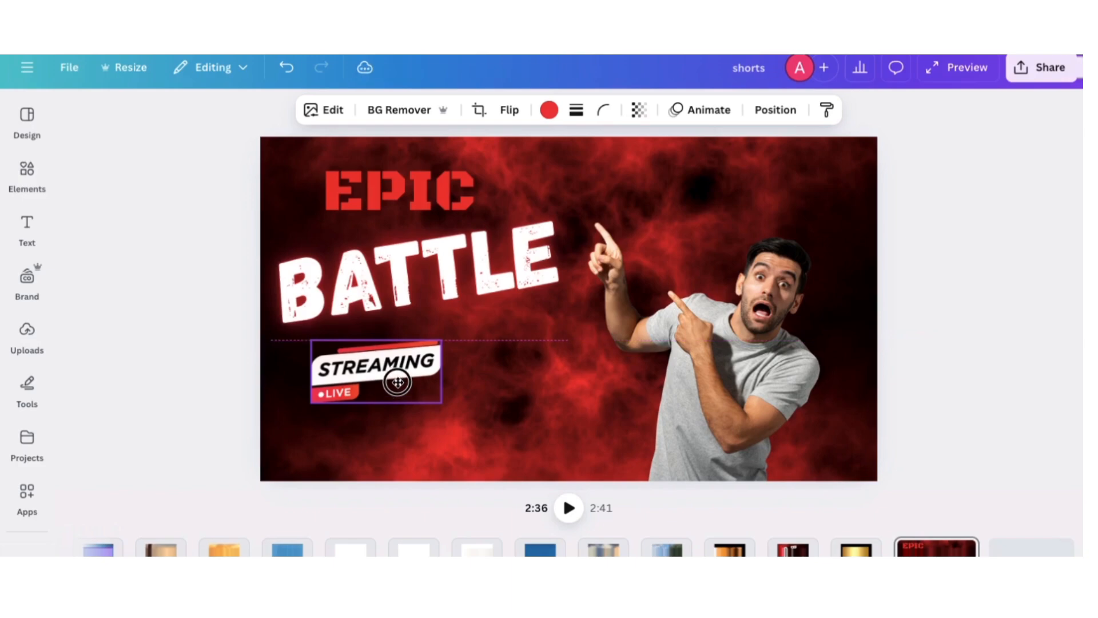
pyautogui.click(169, 290)
# Search the graphics for "black smoke" and add a dark smoke cloud to the design
pyautogui.click(32, 171)
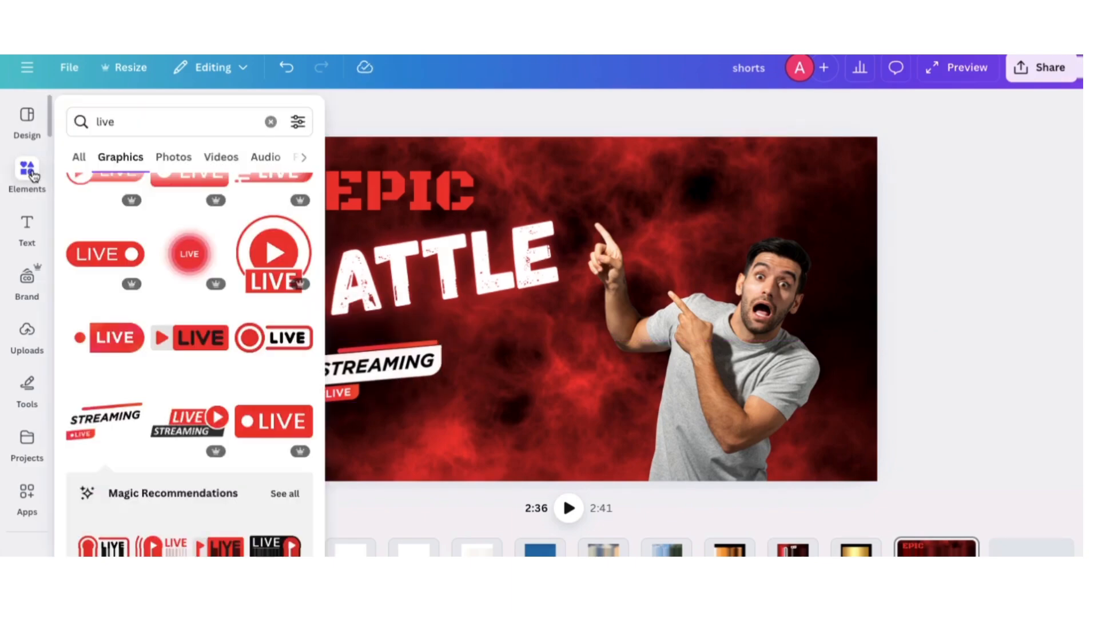
pyautogui.click(270, 123)
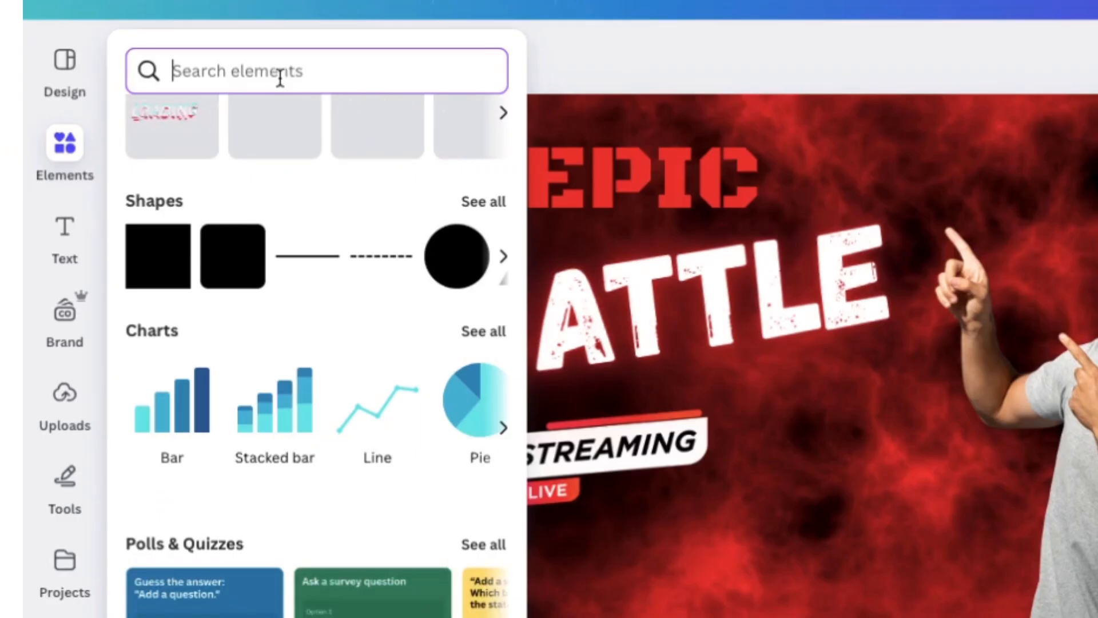
pyautogui.write('black smoke')
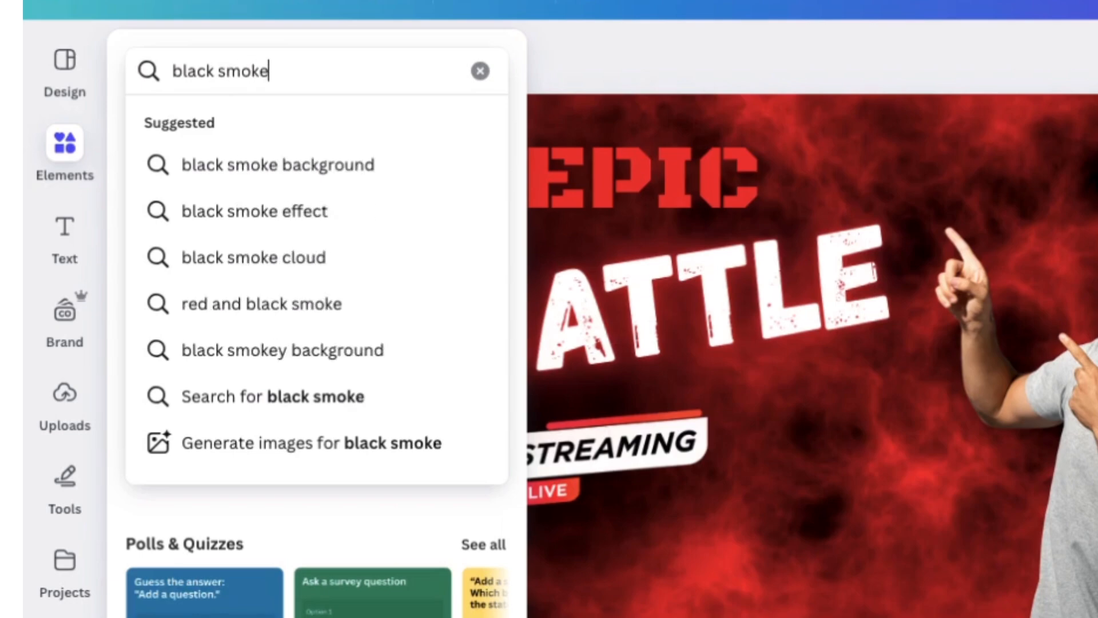
pyautogui.press('Return')
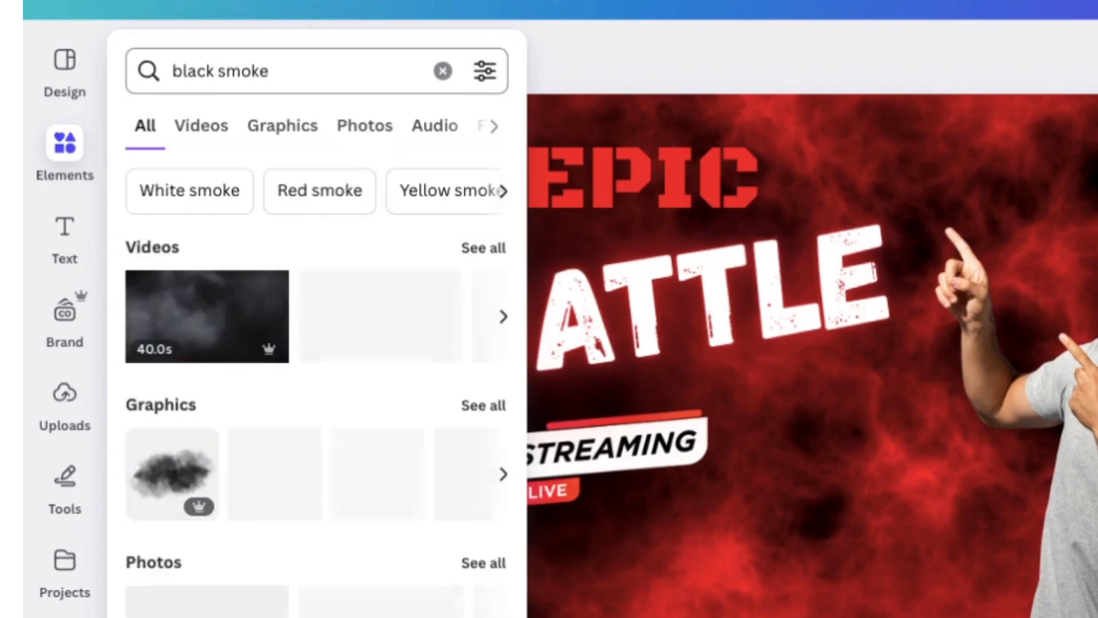
pyautogui.click(283, 135)
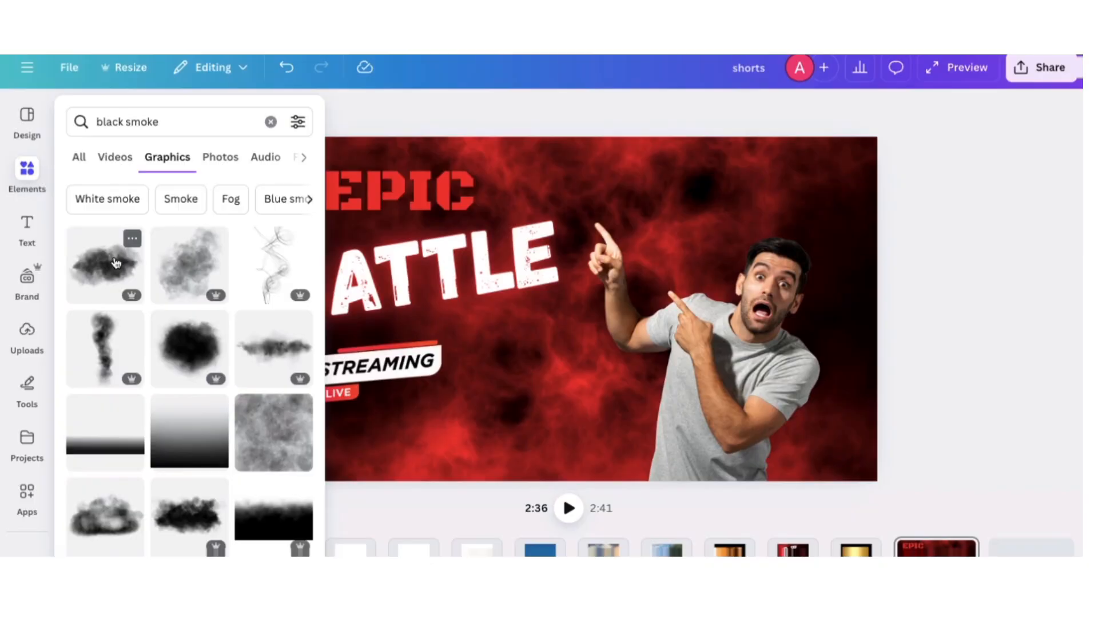
pyautogui.click(203, 290)
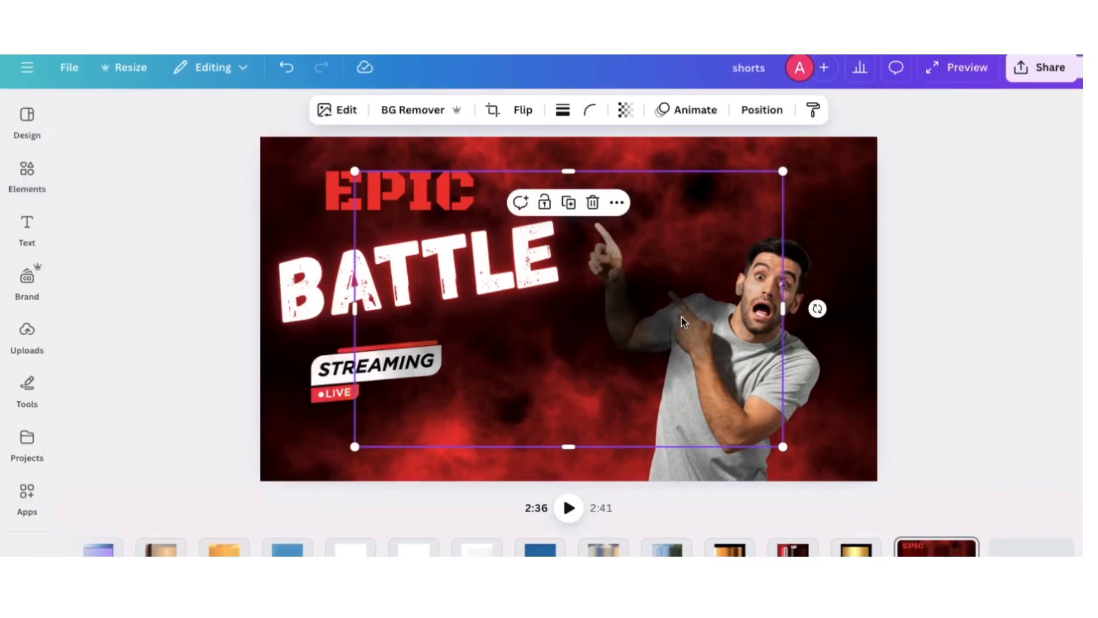
# Resize, rotate and duplicate the black smoke, spreading the copies over the man and the background around him
pyautogui.moveTo(680, 317); pyautogui.dragTo(775, 359)
pyautogui.moveTo(874, 213); pyautogui.dragTo(726, 308)
pyautogui.moveTo(596, 392); pyautogui.dragTo(634, 411)
pyautogui.moveTo(808, 387); pyautogui.dragTo(599, 539)
pyautogui.click(636, 196)
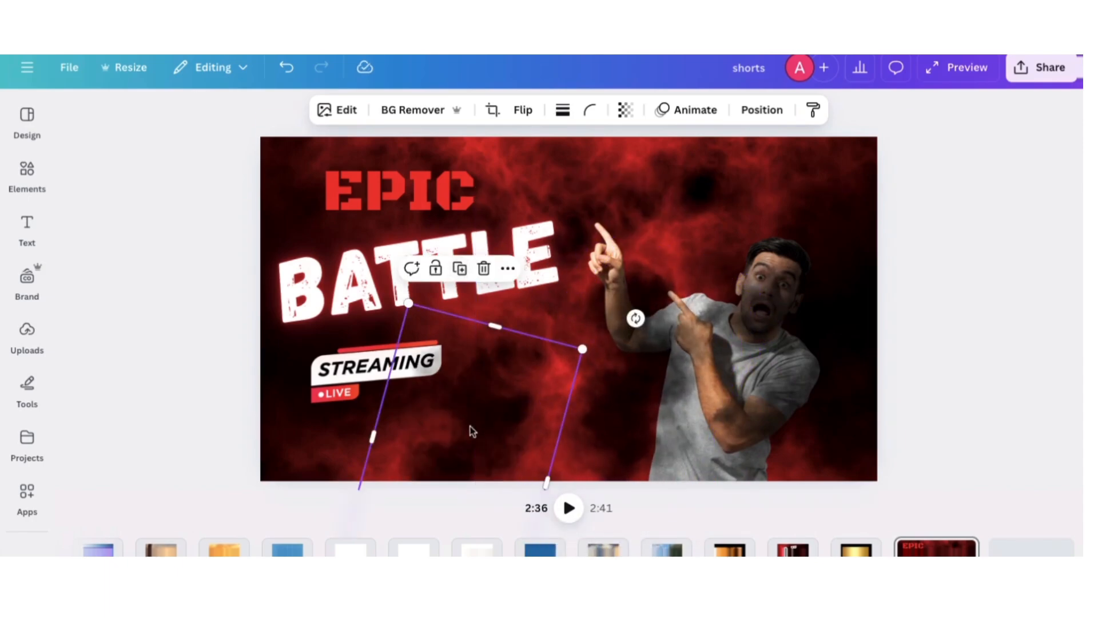
pyautogui.moveTo(470, 429); pyautogui.dragTo(689, 243)
# Move the pointing man's layer to the top of the layer order, above all the smoke copies
pyautogui.click(762, 110)
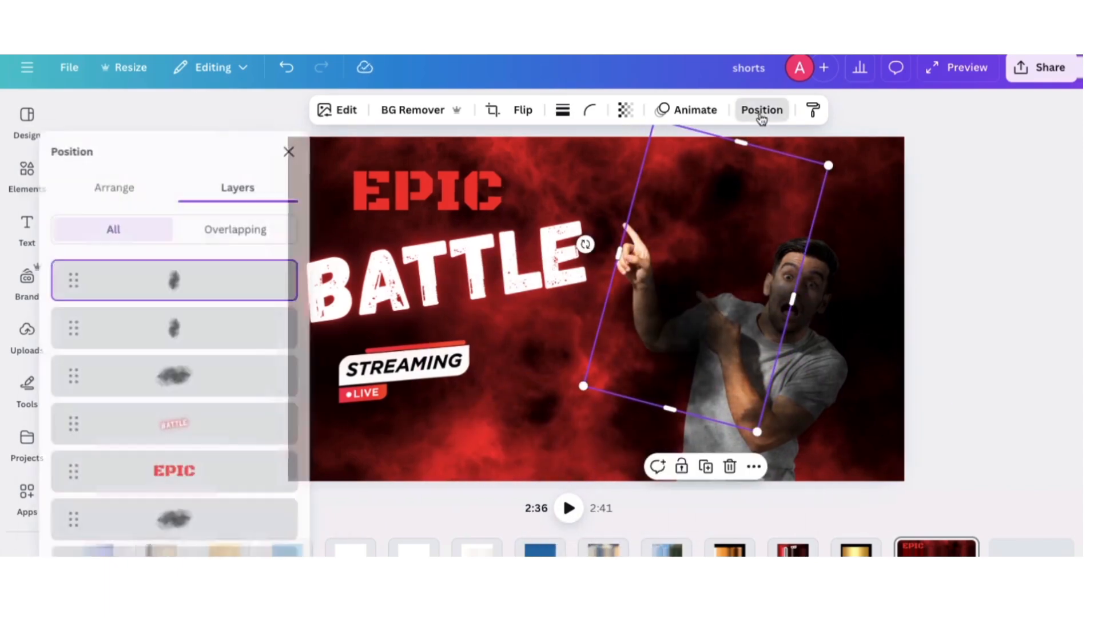
pyautogui.scroll(-3, 233, 498)
pyautogui.click(227, 469)
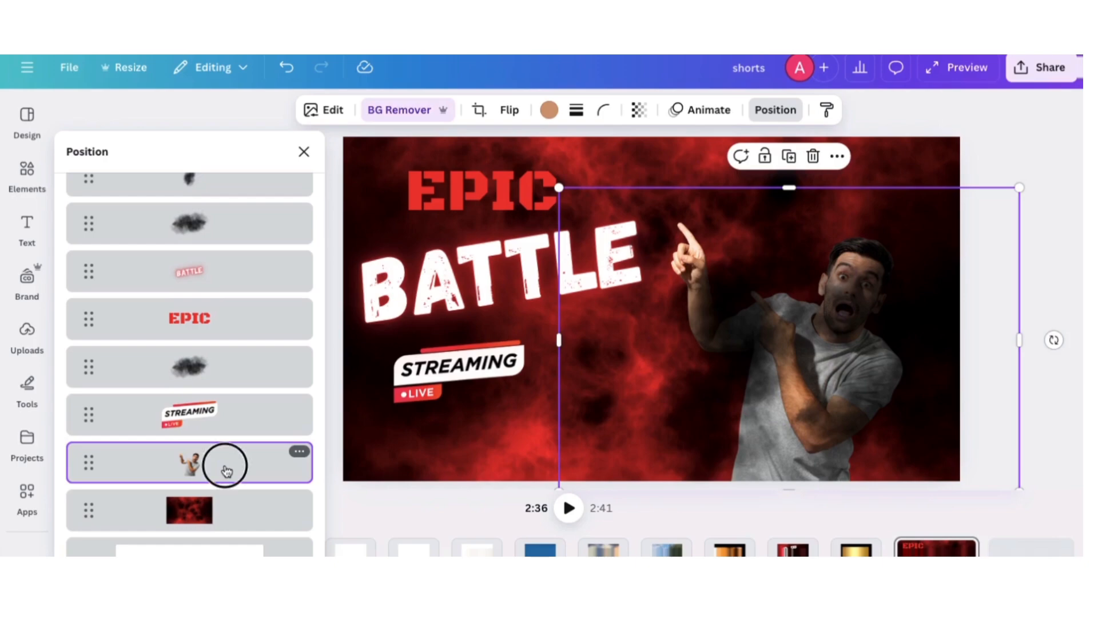
pyautogui.moveTo(227, 469); pyautogui.dragTo(227, 263)
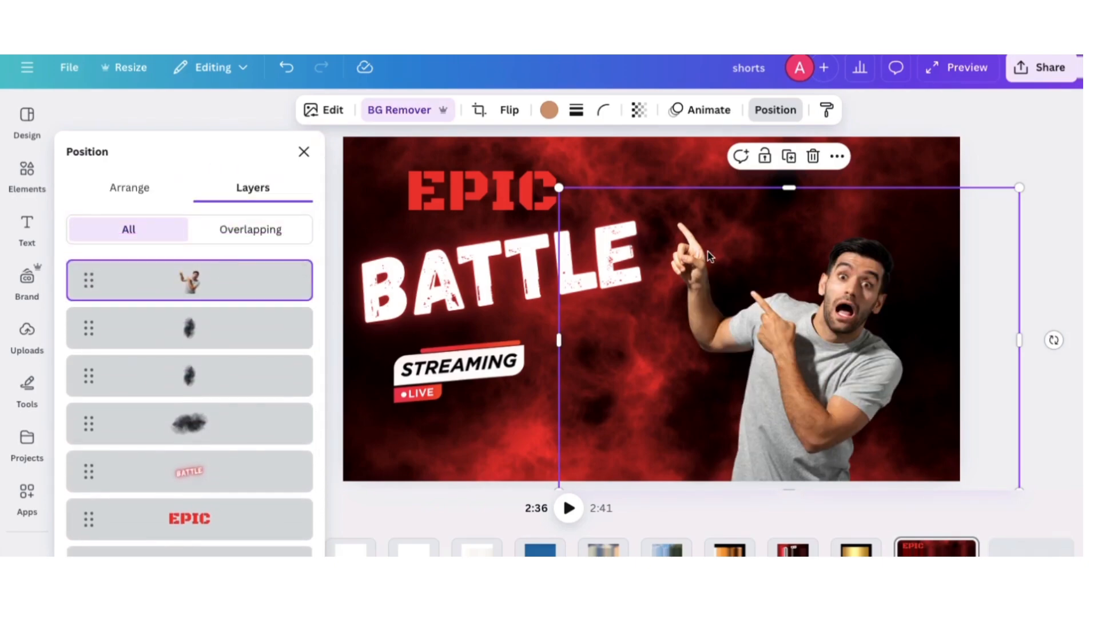
# Duplicate a smoke layer, rotate the copy over the EPIC BATTLE title, and place it beneath the EPIC layer
pyautogui.click(187, 344)
pyautogui.click(763, 468)
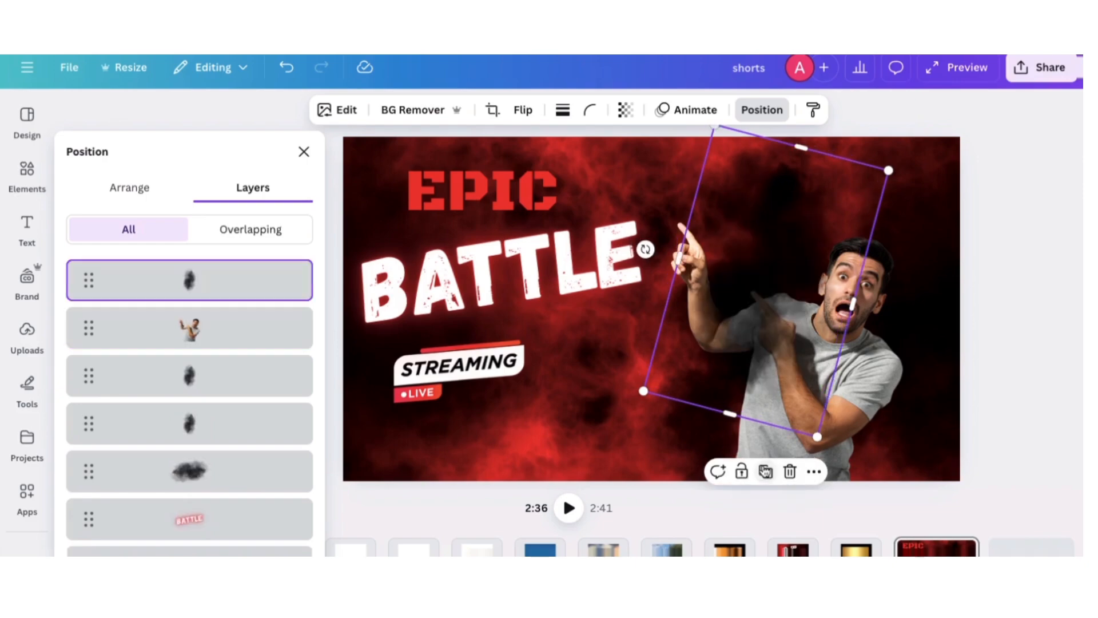
pyautogui.moveTo(799, 261); pyautogui.dragTo(515, 216)
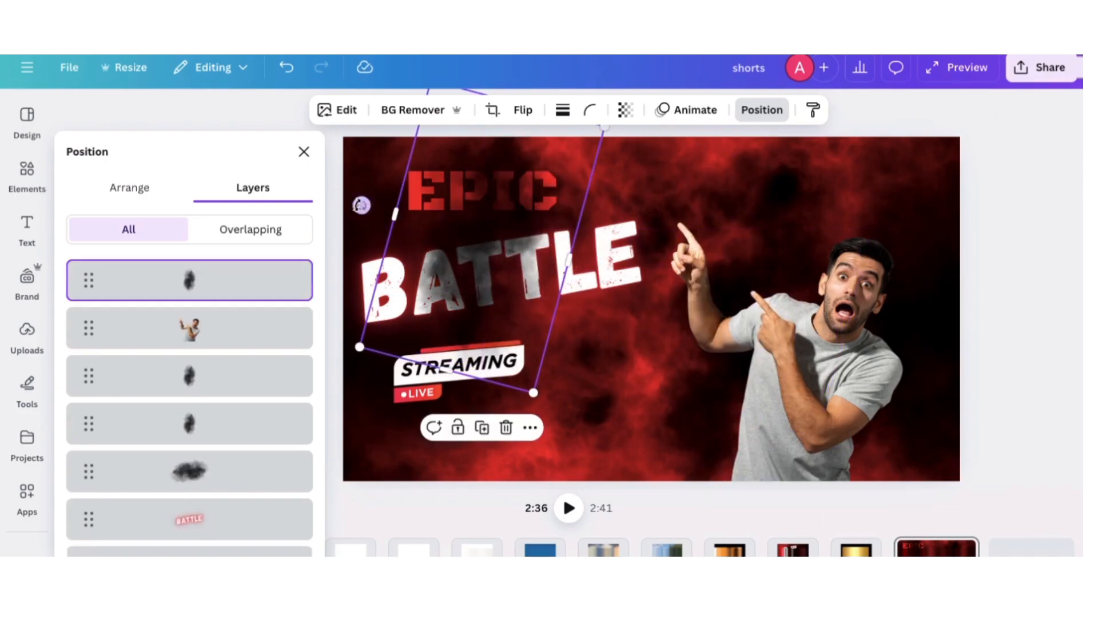
pyautogui.moveTo(361, 205); pyautogui.dragTo(485, 275)
pyautogui.moveTo(494, 223); pyautogui.dragTo(494, 206)
pyautogui.moveTo(212, 286); pyautogui.dragTo(212, 442)
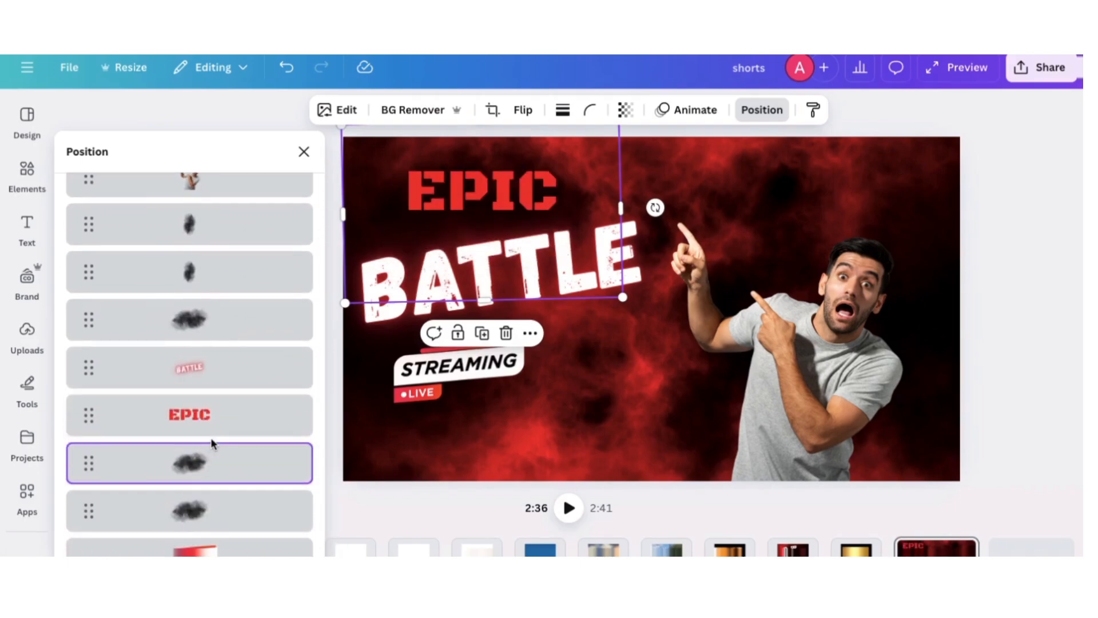
pyautogui.click(305, 150)
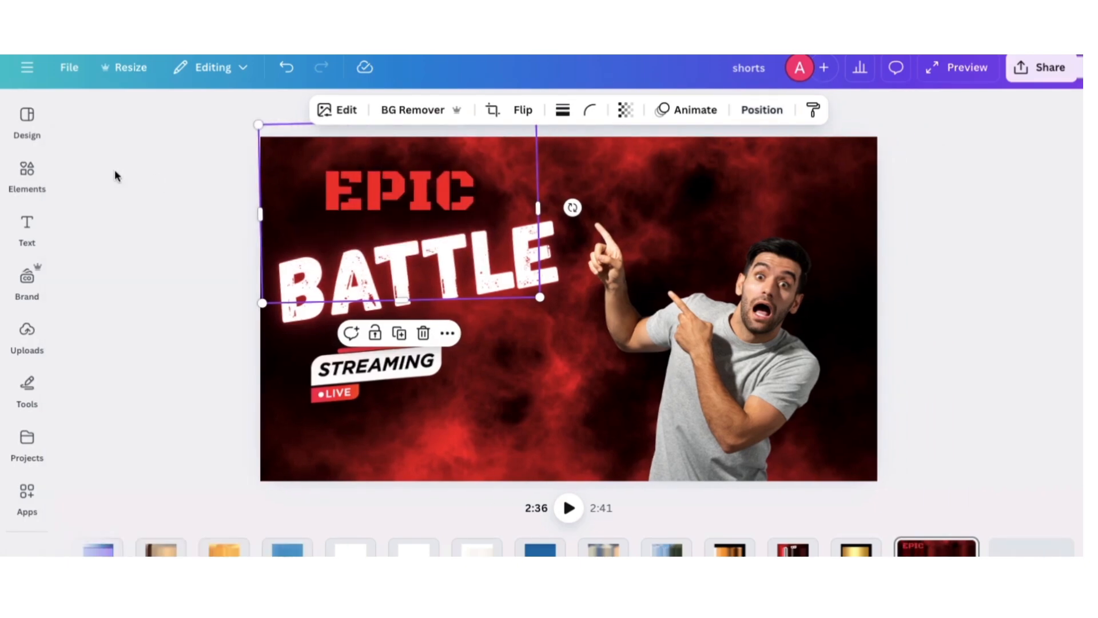
# Search the graphics for "red and white thunderstorm" and add the glowing red lightning graphic
pyautogui.click(28, 170)
pyautogui.click(273, 117)
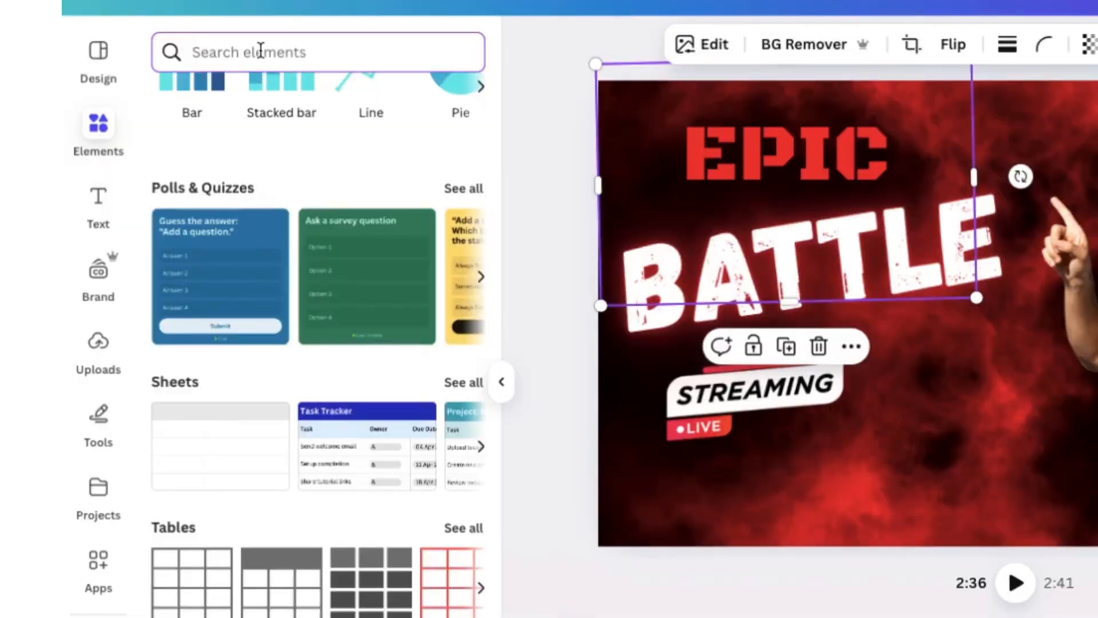
pyautogui.write('red and wh')
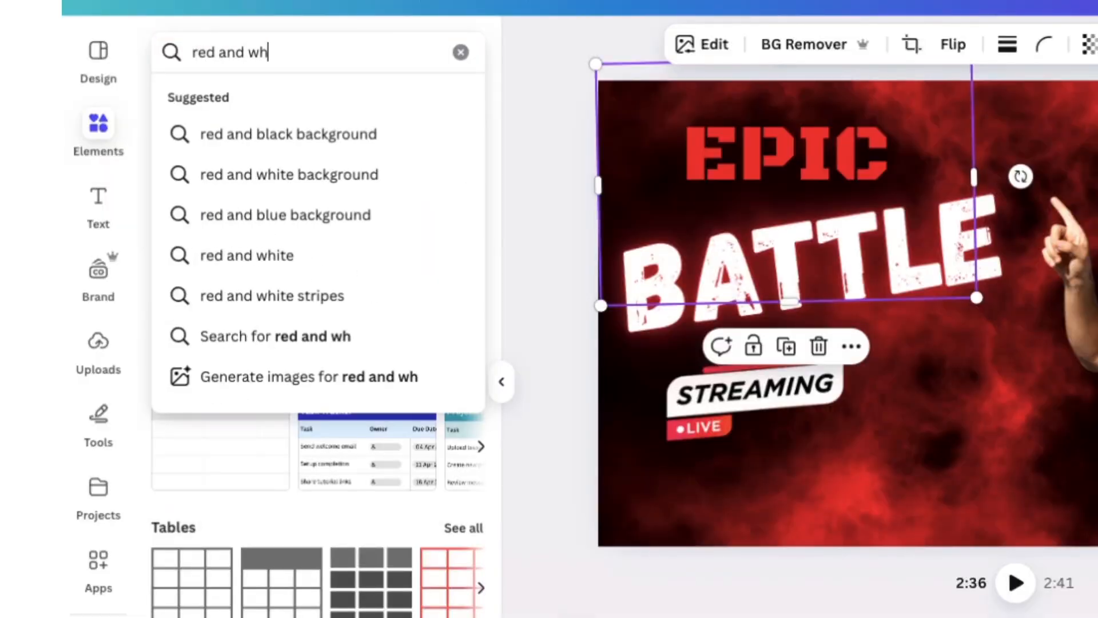
pyautogui.write('ite thunder')
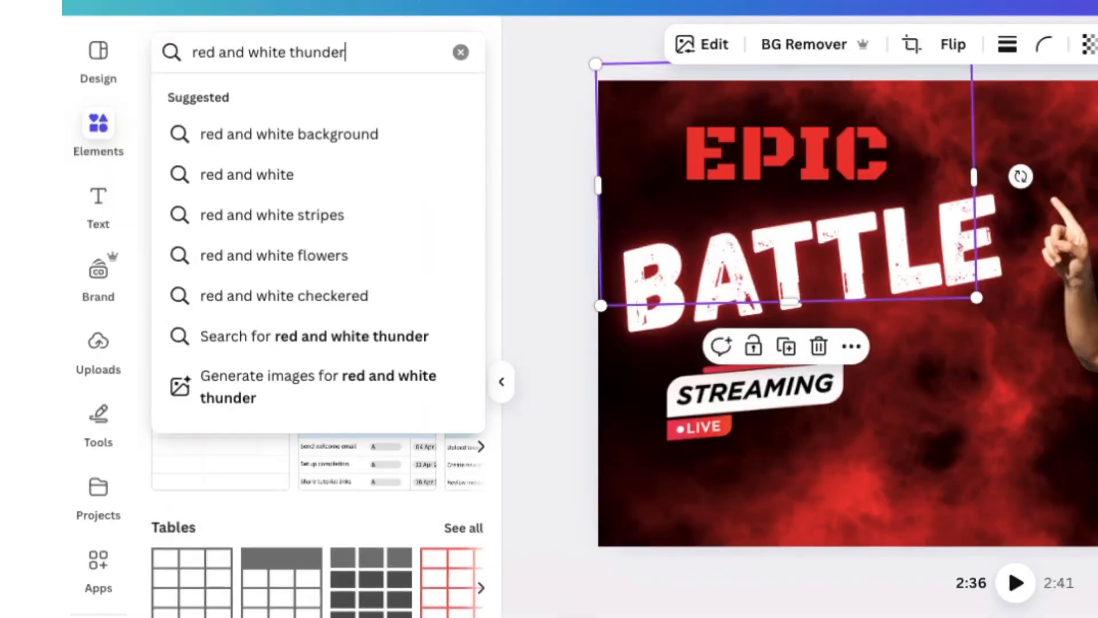
pyautogui.write('storm')
pyautogui.press('Return')
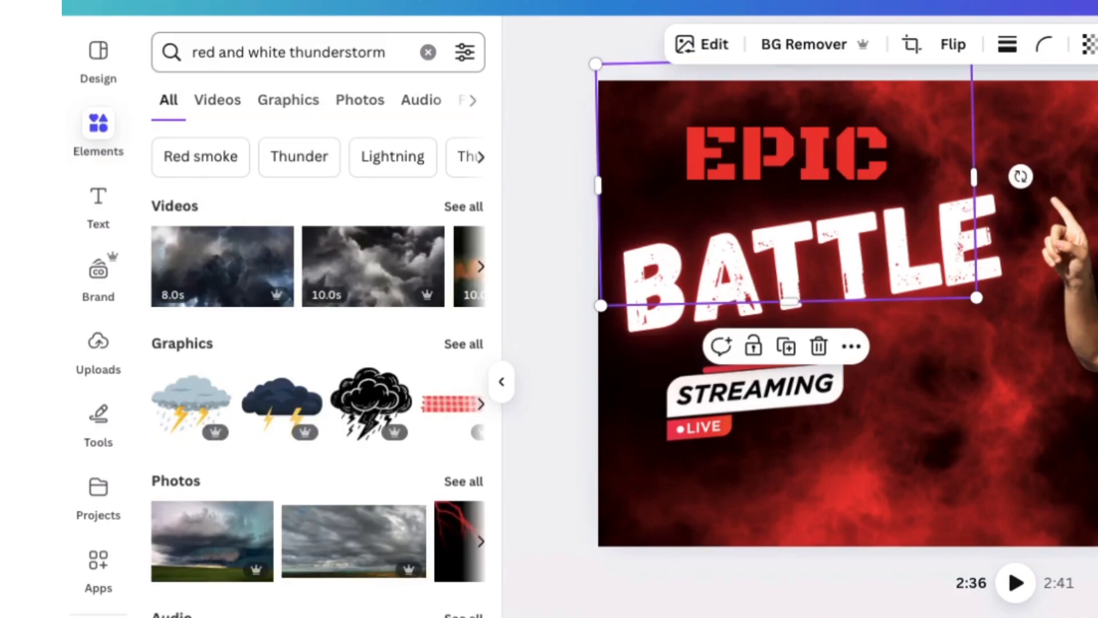
pyautogui.click(457, 346)
pyautogui.scroll(-3, 316, 467)
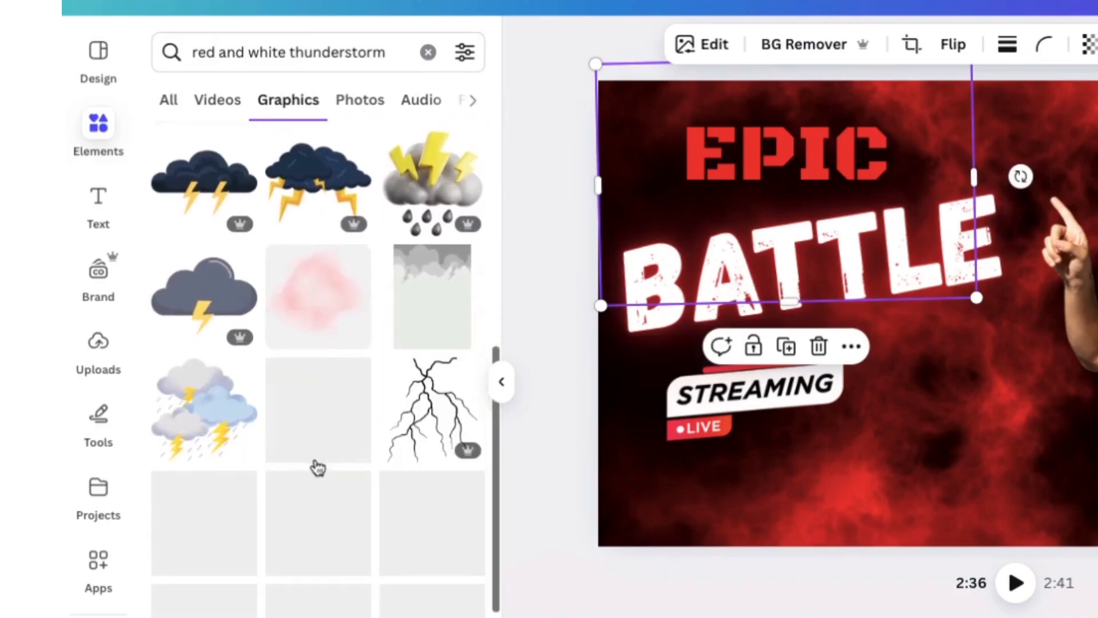
pyautogui.scroll(-5, 317, 466)
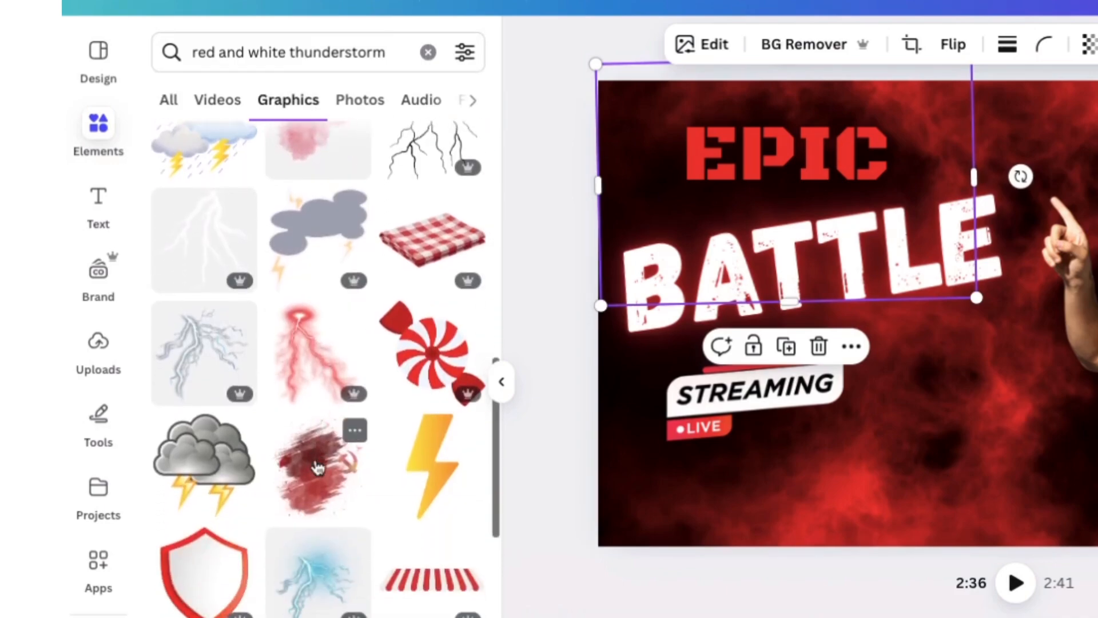
pyautogui.click(307, 355)
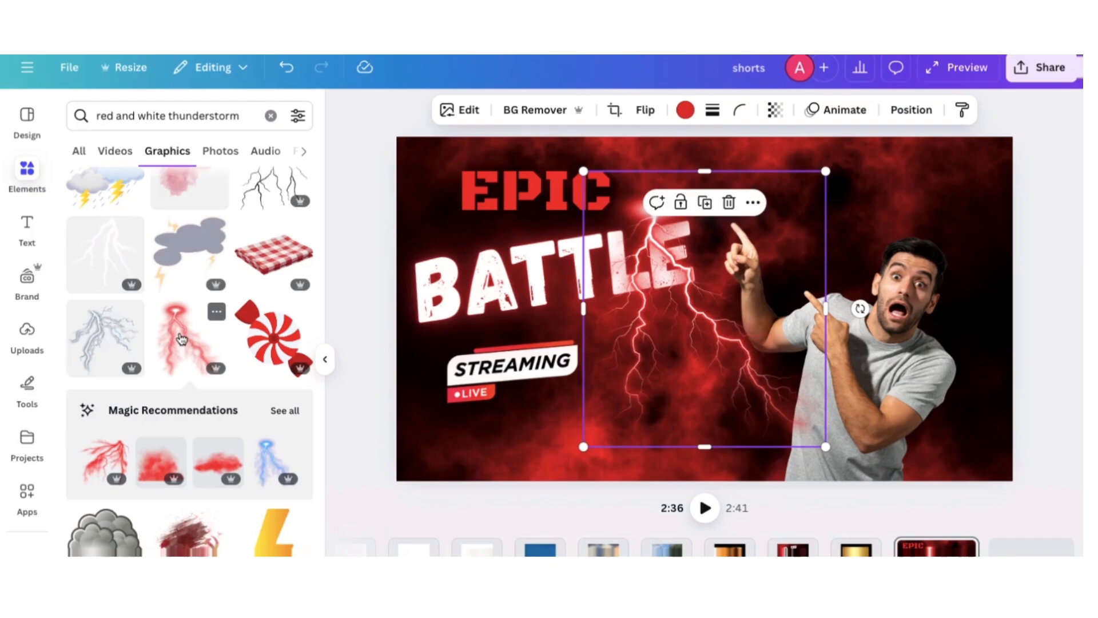
# Turn the red lightning upside down and position it over the man's chest and raised hand
pyautogui.click(323, 366)
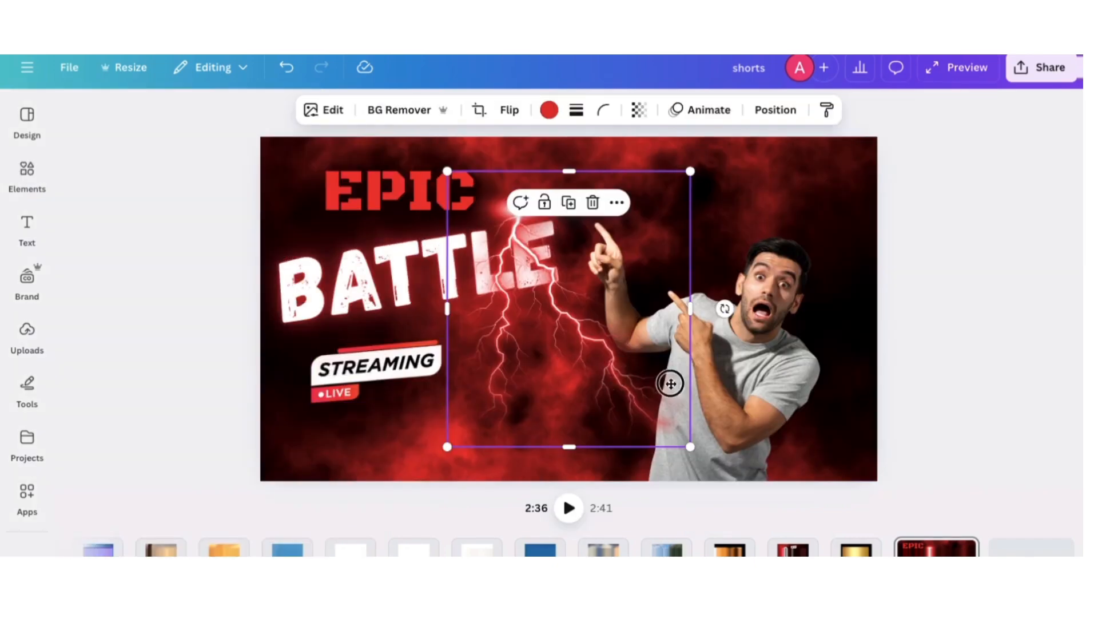
pyautogui.moveTo(670, 384); pyautogui.dragTo(839, 396)
pyautogui.moveTo(950, 325); pyautogui.dragTo(632, 363)
pyautogui.moveTo(843, 286); pyautogui.dragTo(673, 267)
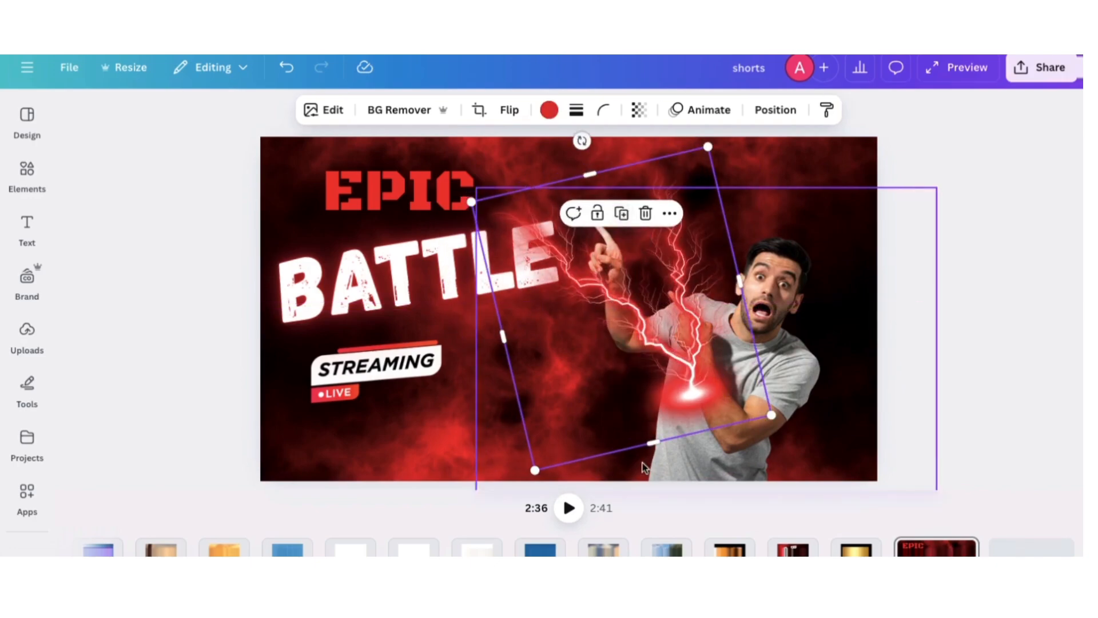
# Duplicate the red lightning, then rotate the copy clockwise and flip it horizontally over the man's upper body
pyautogui.moveTo(581, 140); pyautogui.dragTo(727, 172)
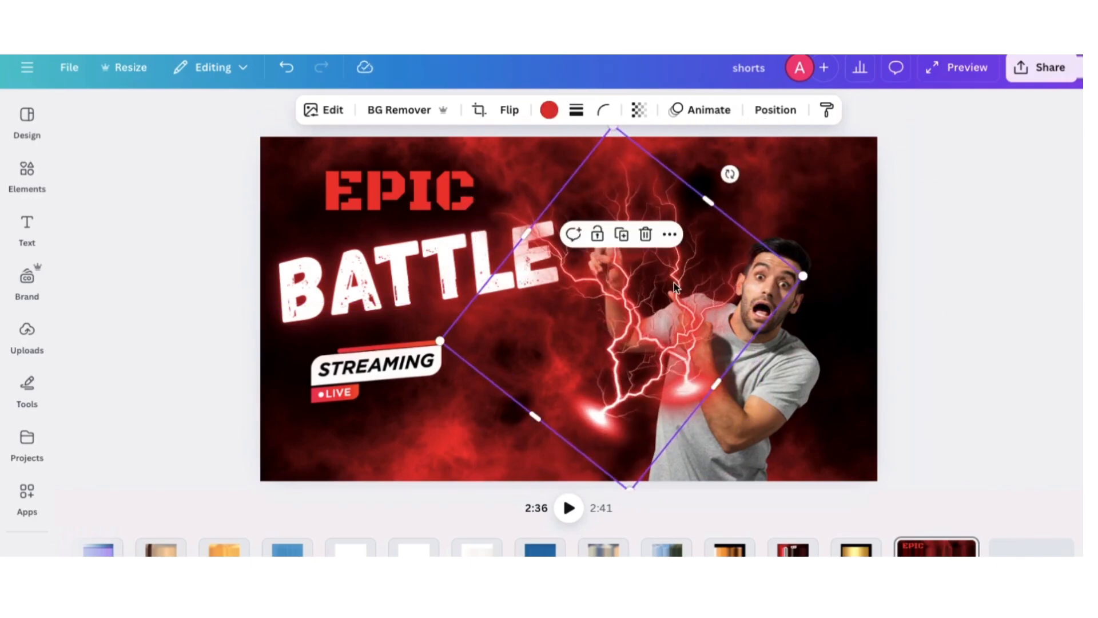
pyautogui.moveTo(676, 259); pyautogui.dragTo(799, 259)
pyautogui.click(509, 110)
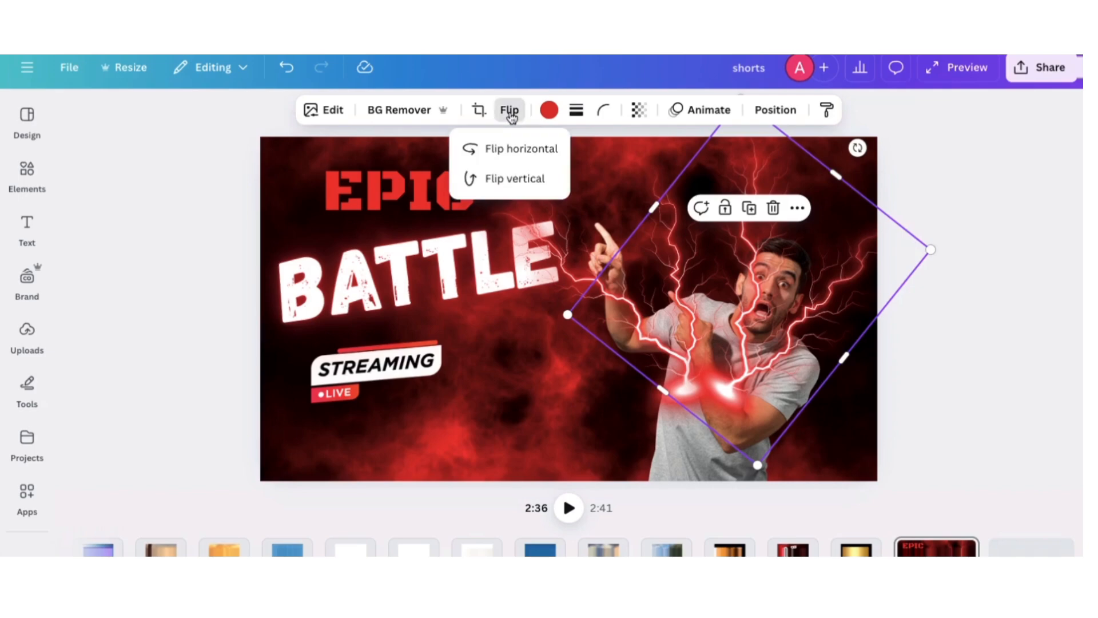
pyautogui.click(514, 159)
# Shrink the flipped lightning copy and position it over the man's face and shoulder
pyautogui.moveTo(741, 267); pyautogui.dragTo(830, 318)
pyautogui.moveTo(1023, 296); pyautogui.dragTo(899, 319)
pyautogui.moveTo(802, 359); pyautogui.dragTo(802, 322)
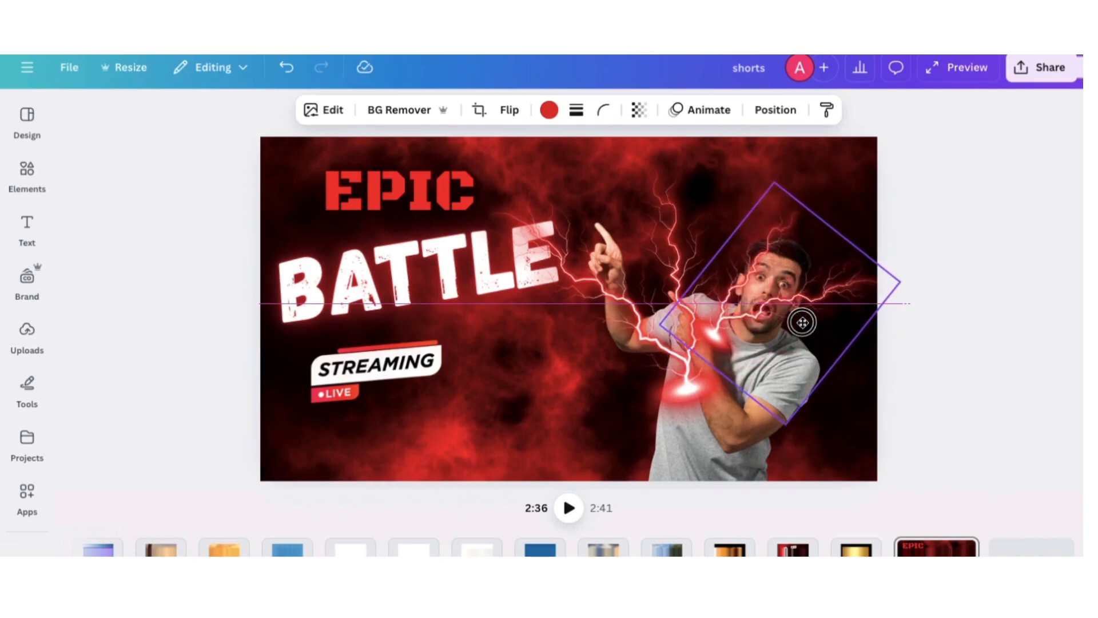
# Move the pointing man's layer above both lightning layers and nudge the smaller lightning slightly up and outward behind his head
pyautogui.click(775, 110)
pyautogui.moveTo(248, 377); pyautogui.dragTo(246, 274)
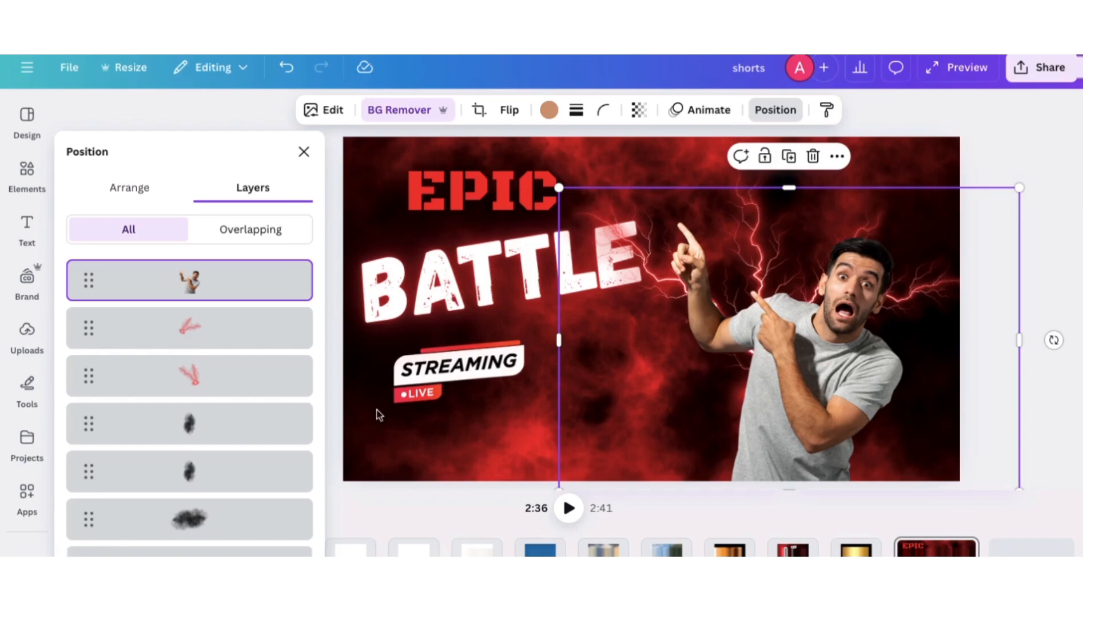
pyautogui.click(243, 335)
pyautogui.moveTo(920, 274)
pyautogui.mouseDown()
pyautogui.moveTo(943, 287)
pyautogui.moveTo(932, 262)
pyautogui.mouseUp()
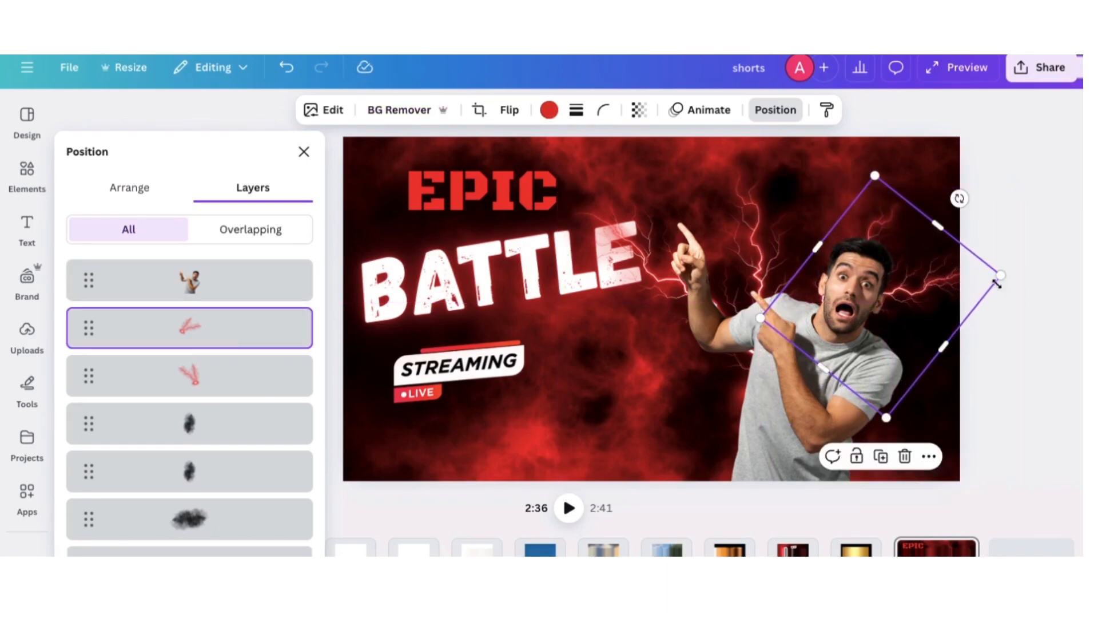
pyautogui.click(1030, 164)
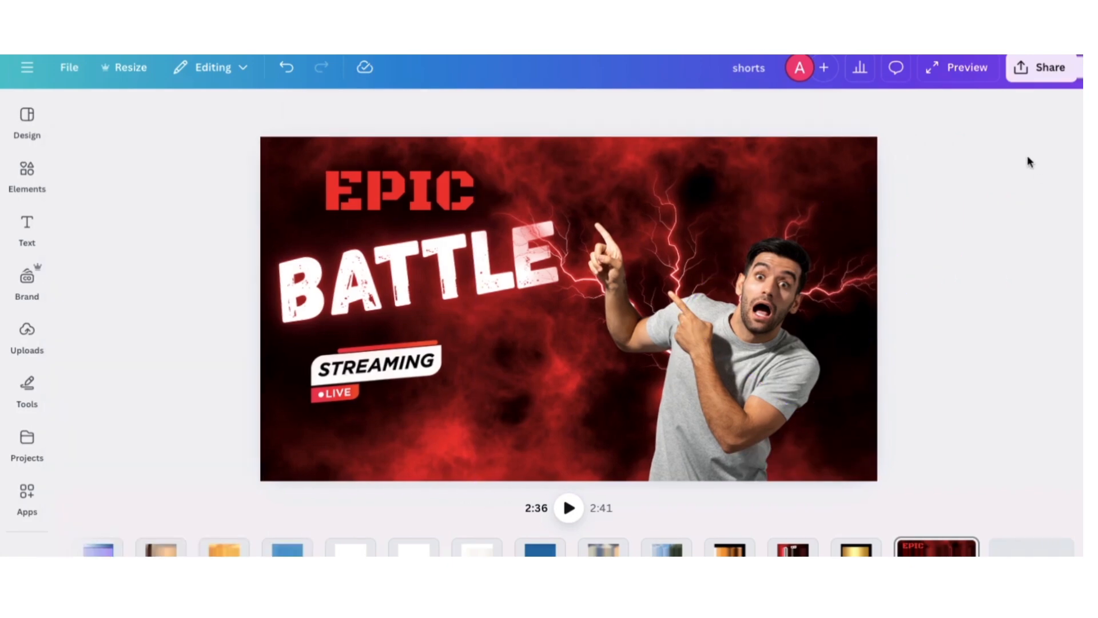
# Apply a Glow shadow to the pointing man's photo
pyautogui.click(912, 254)
pyautogui.click(334, 110)
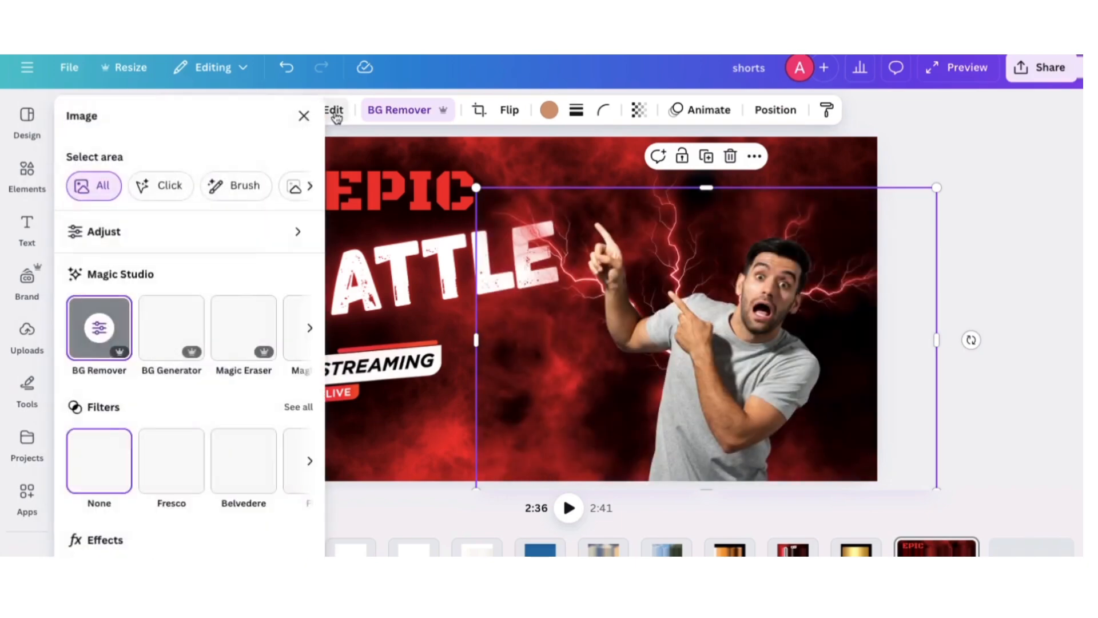
pyautogui.scroll(-4, 163, 441)
pyautogui.click(111, 382)
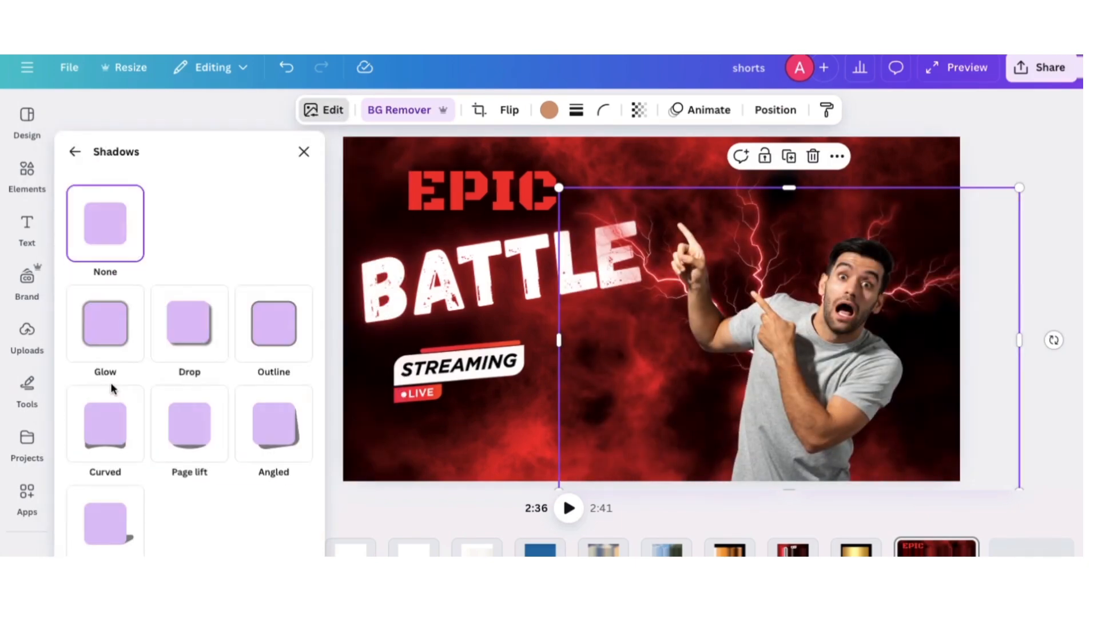
pyautogui.click(87, 322)
# Set the man's glow colour to red #FF0000 and its size to 23
pyautogui.scroll(-4, 216, 452)
pyautogui.click(301, 508)
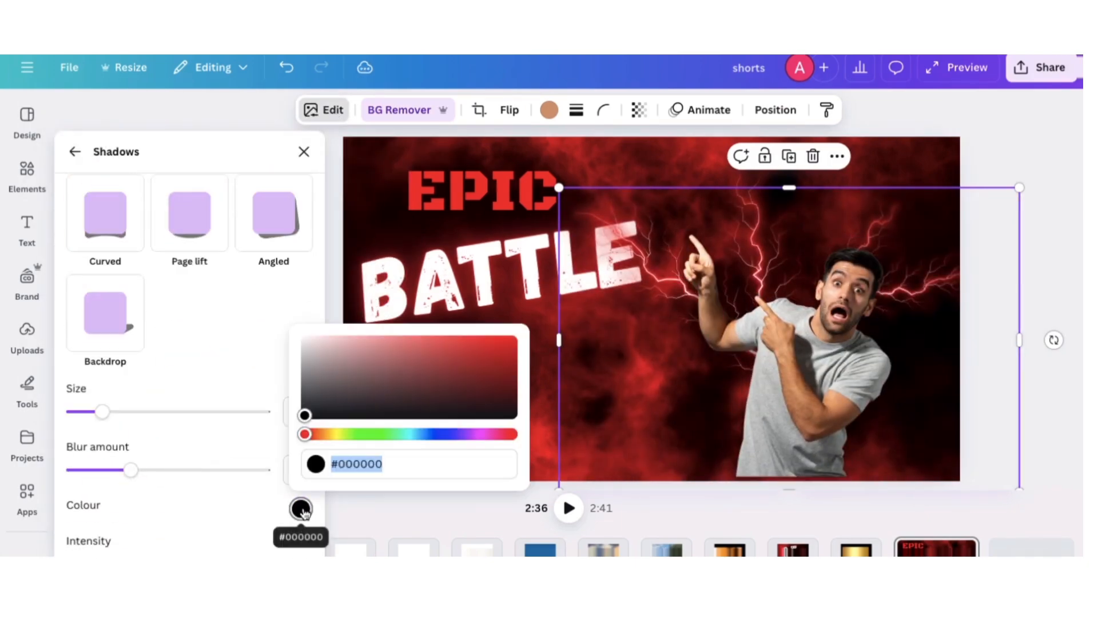
pyautogui.moveTo(306, 416); pyautogui.dragTo(539, 331)
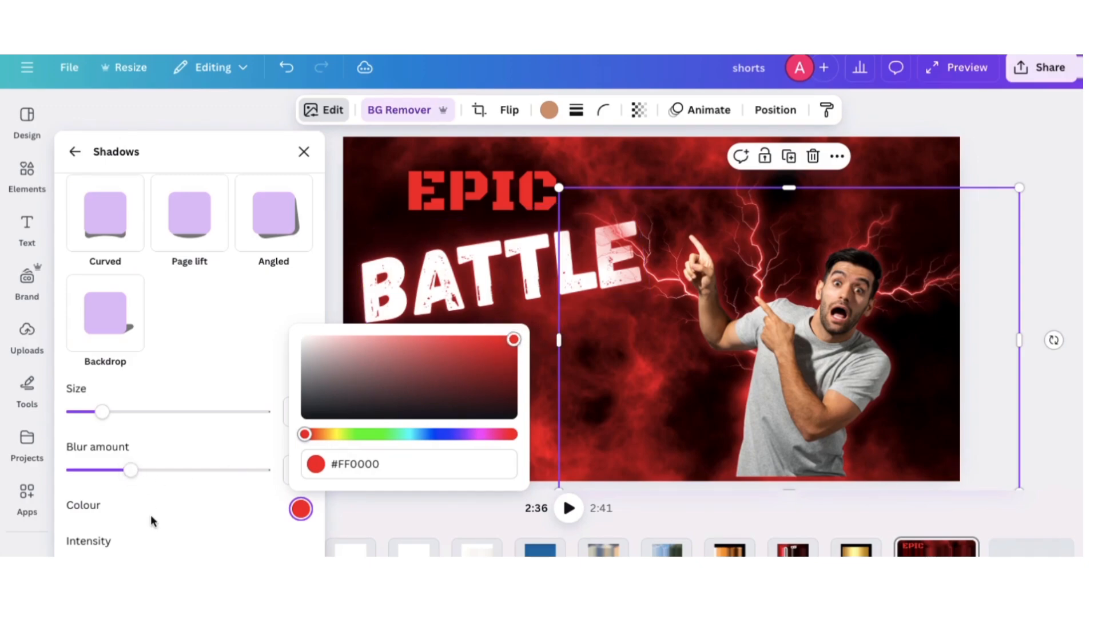
pyautogui.click(117, 413)
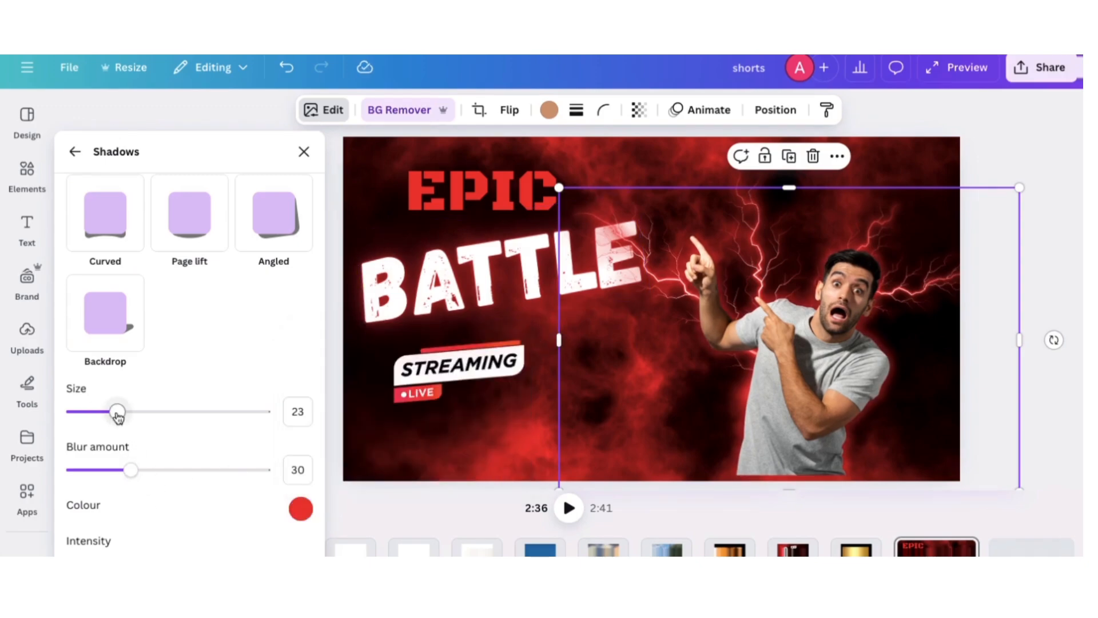
pyautogui.click(304, 151)
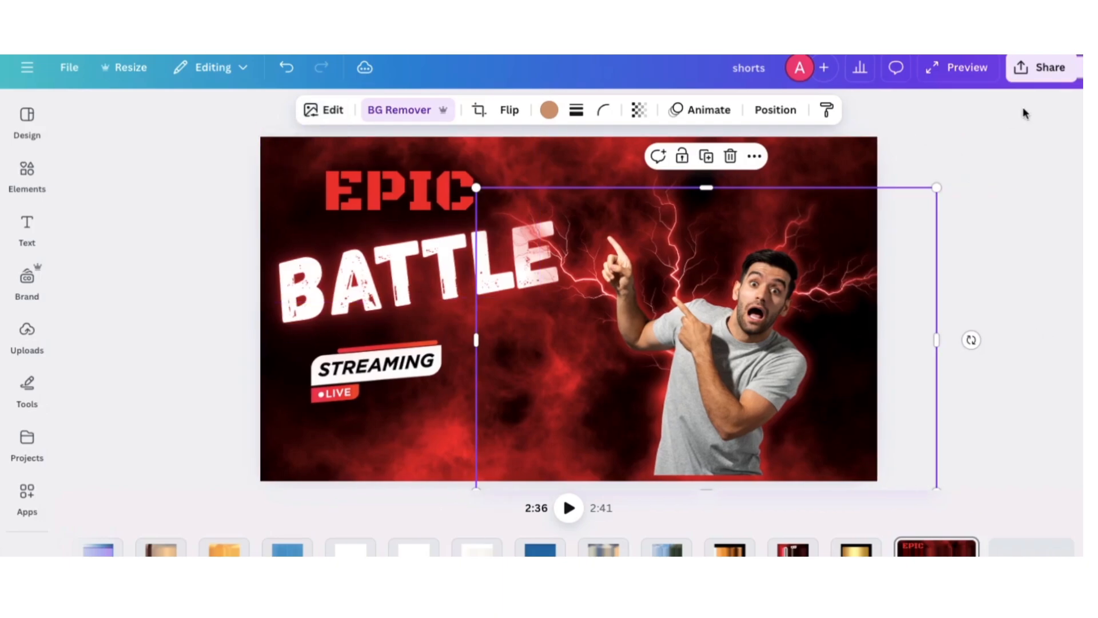